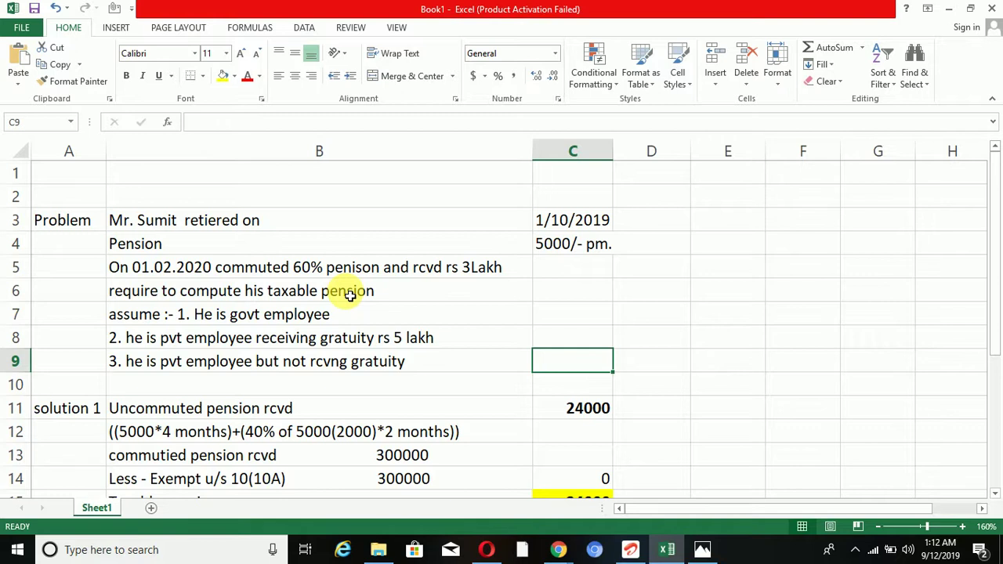
Step: Compare the pension problem and solution 1's uncommuted pension working with the pension taxability chart in icai salary.pdf in Chrome
key(alt+Tab)
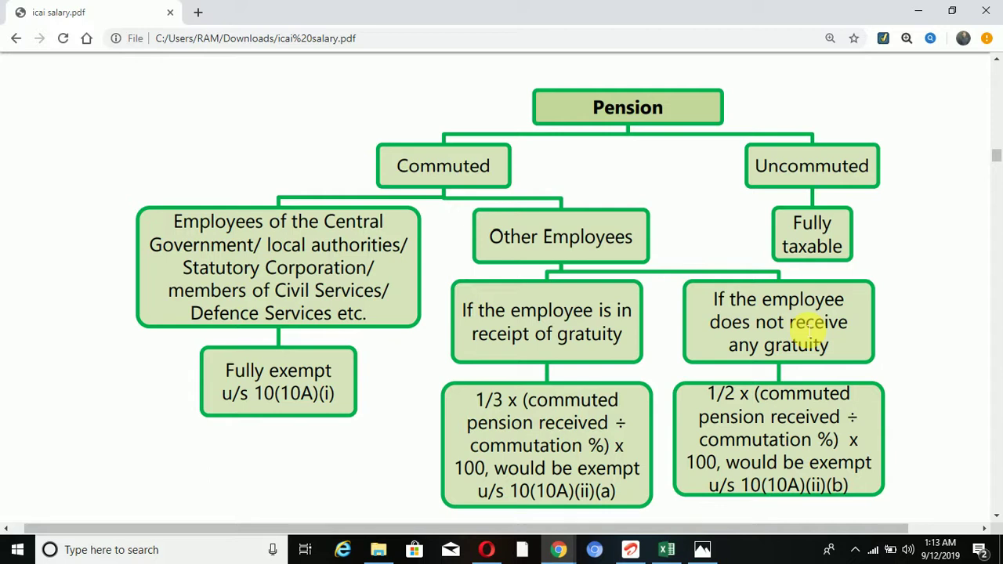
key(alt+Tab)
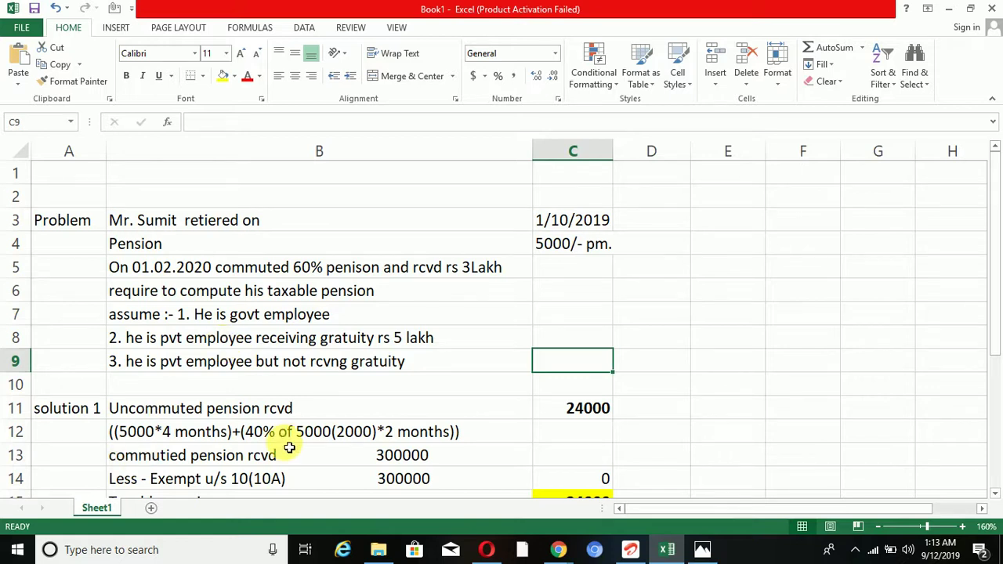
scroll(289, 445, down, 1)
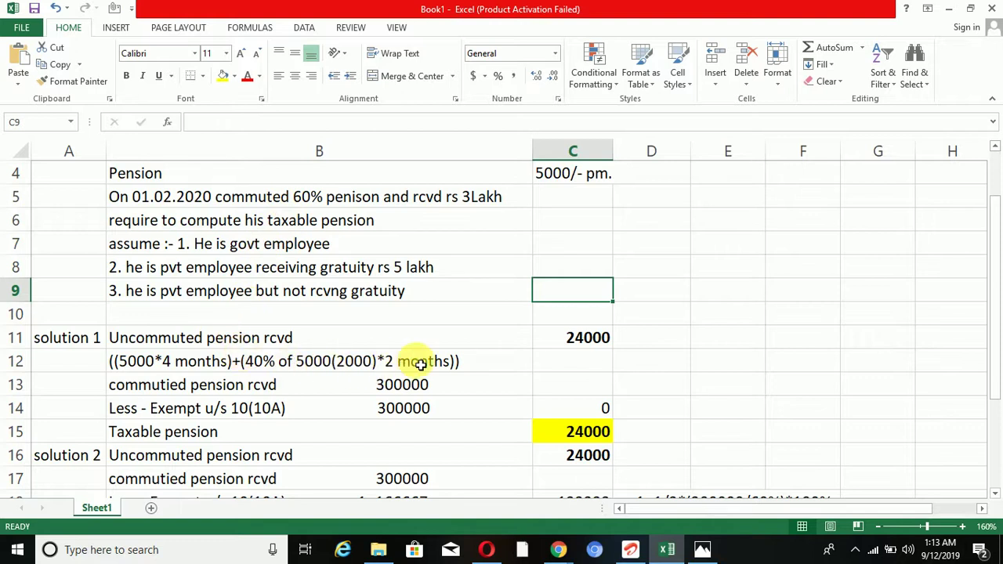
scroll(417, 363, up, 1)
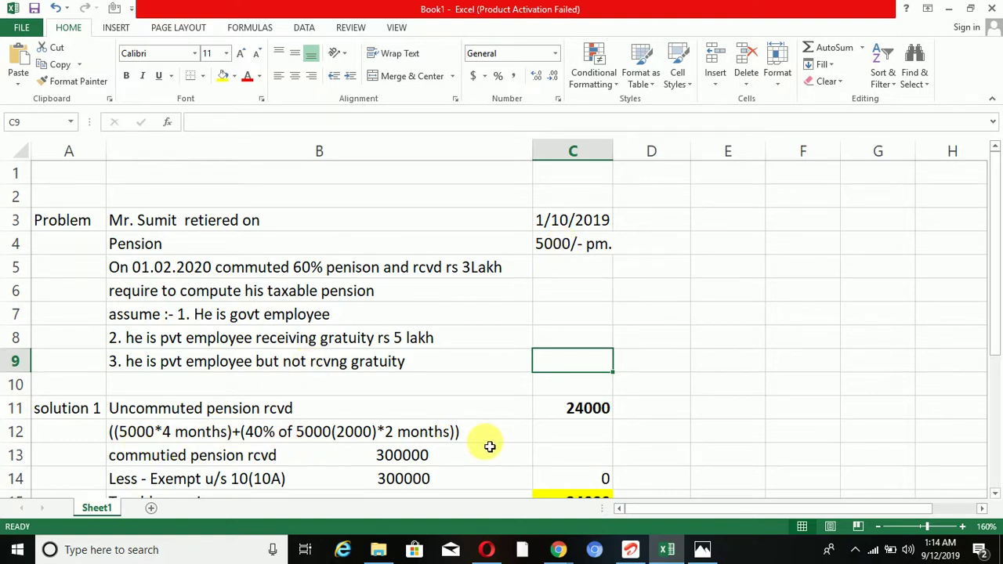
click(580, 412)
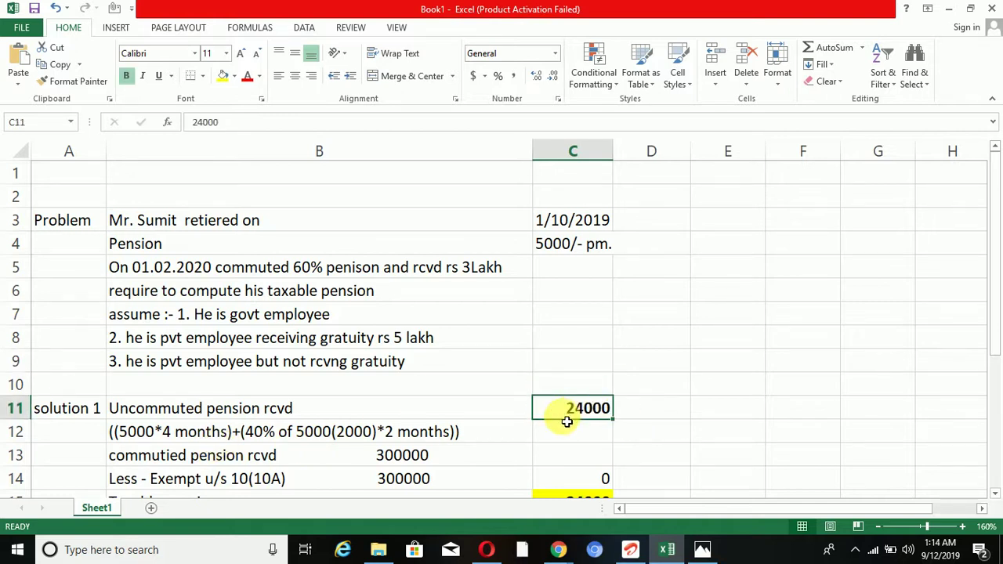
Step: Calculate four months of full pension in cell E12 with the formula =5000*4
click(680, 435)
click(726, 428)
mouse_move(662, 558)
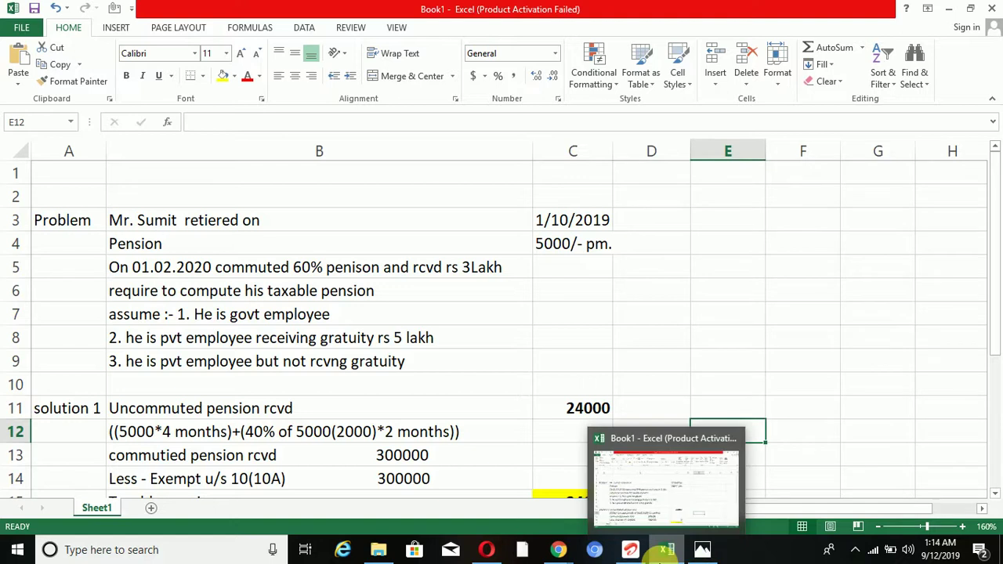
text(=500)
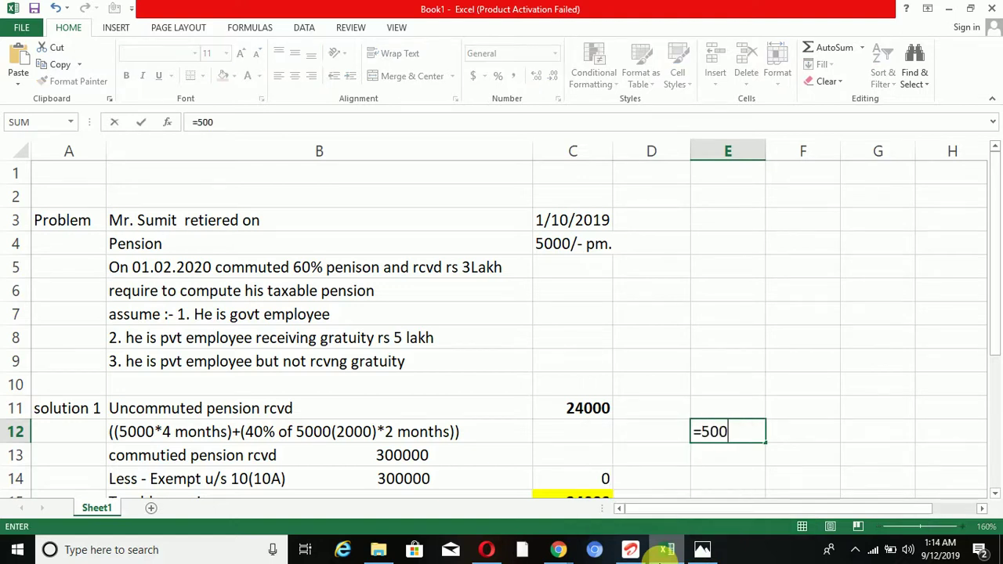
text(0*4)
key(Return)
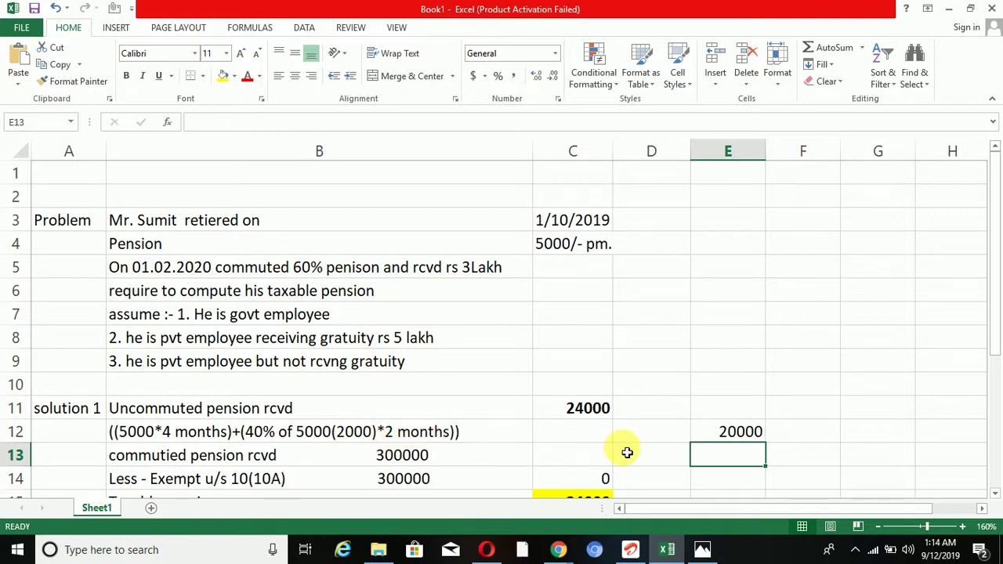
Step: Clear the scratch calculation from cell E12 after comparing it with the uncommuted pension in C11
click(736, 436)
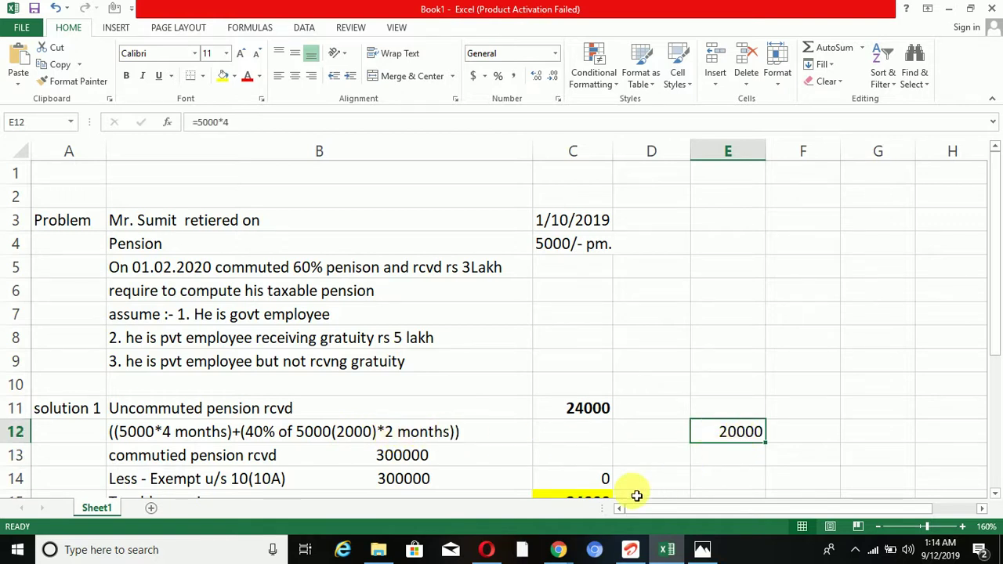
click(586, 409)
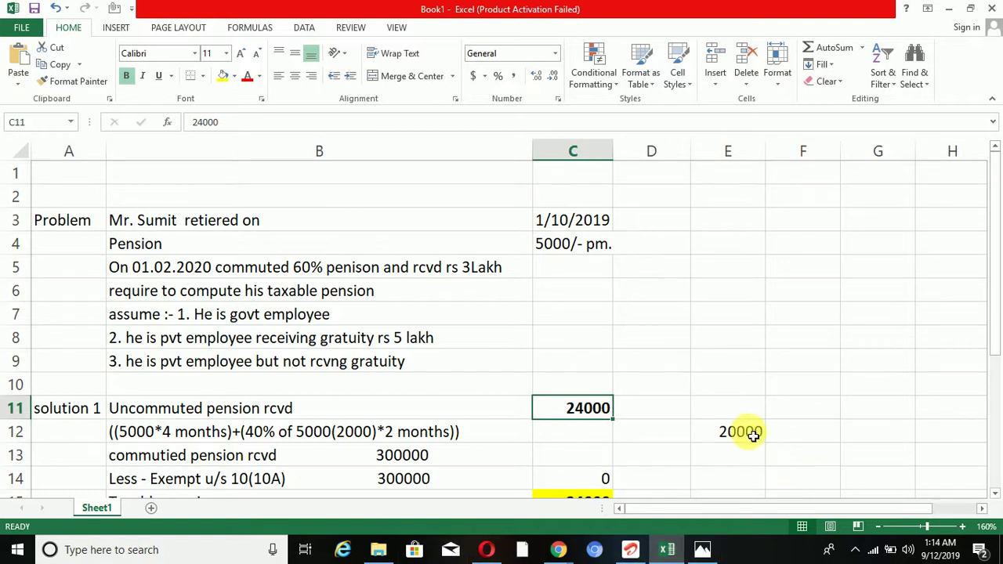
click(723, 437)
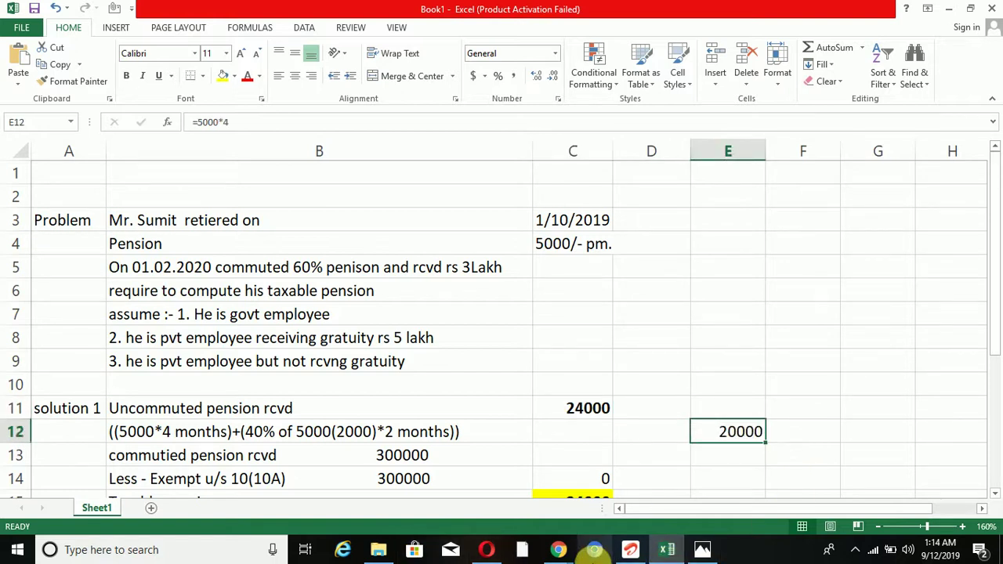
key(Delete)
Step: Check solution 1's commuted and uncommuted pension against the problem data and the government-employee and uncommuted branches of the PDF chart in Chrome
scroll(463, 436, down, 1)
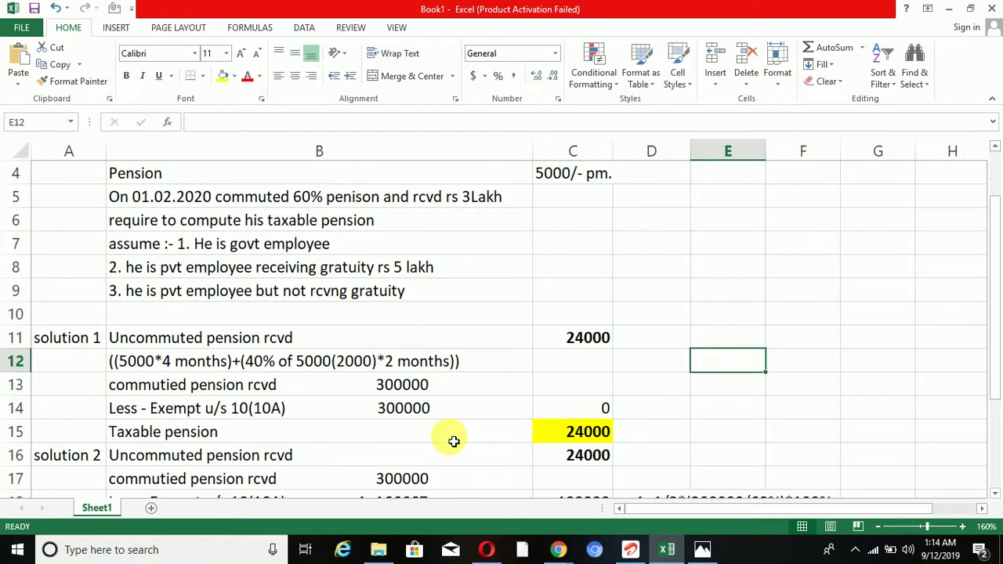
scroll(408, 419, up, 1)
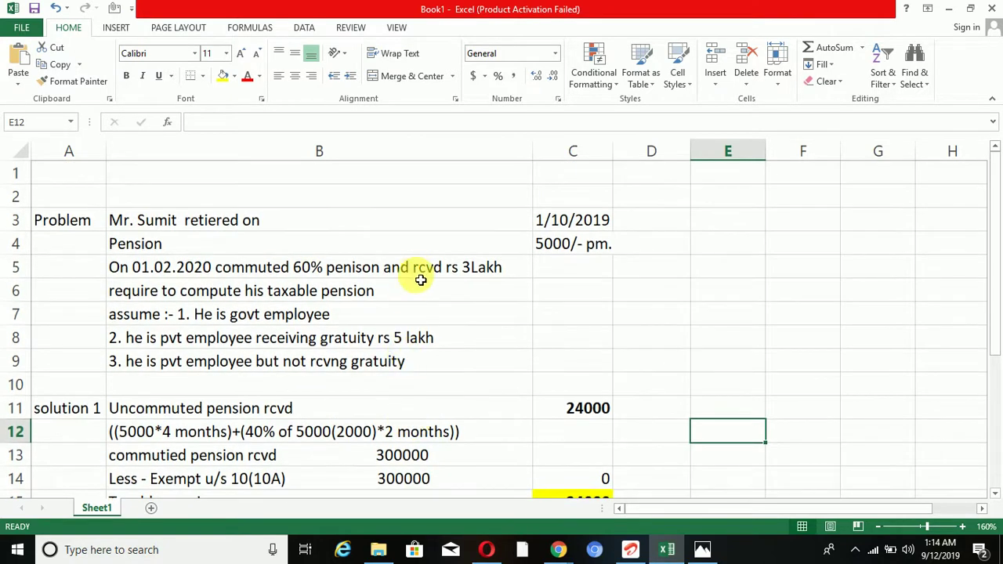
click(421, 279)
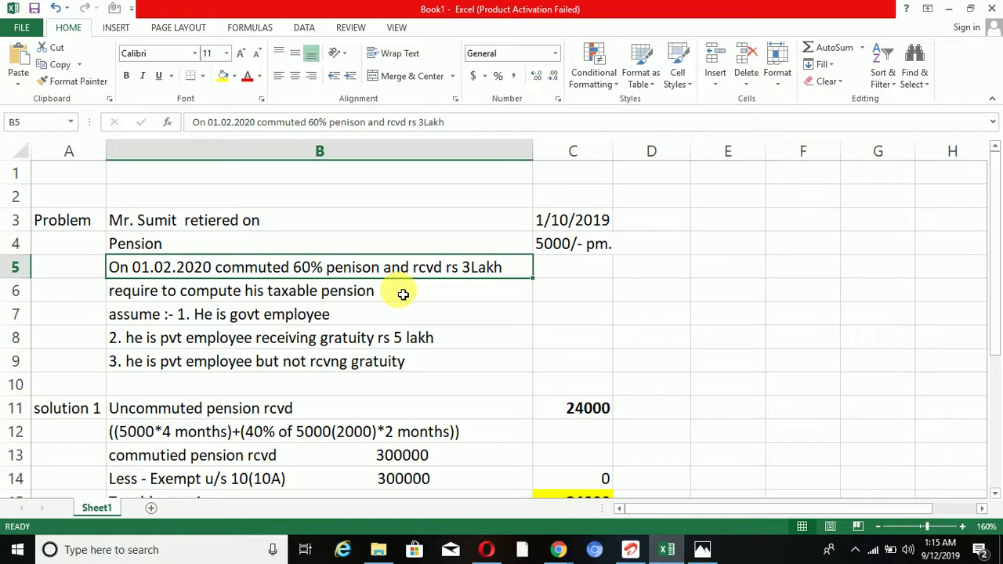
scroll(401, 292, down, 1)
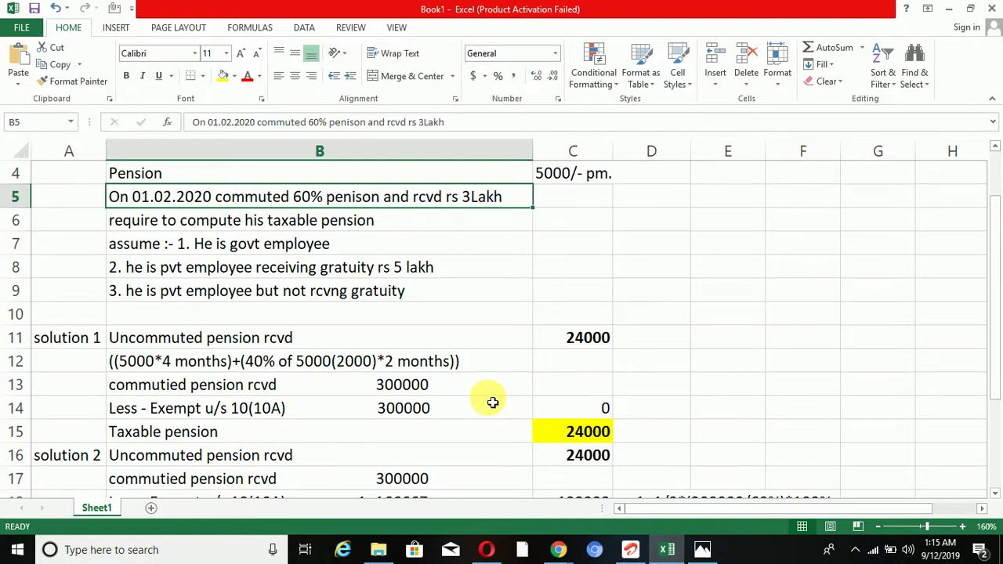
key(alt+Tab)
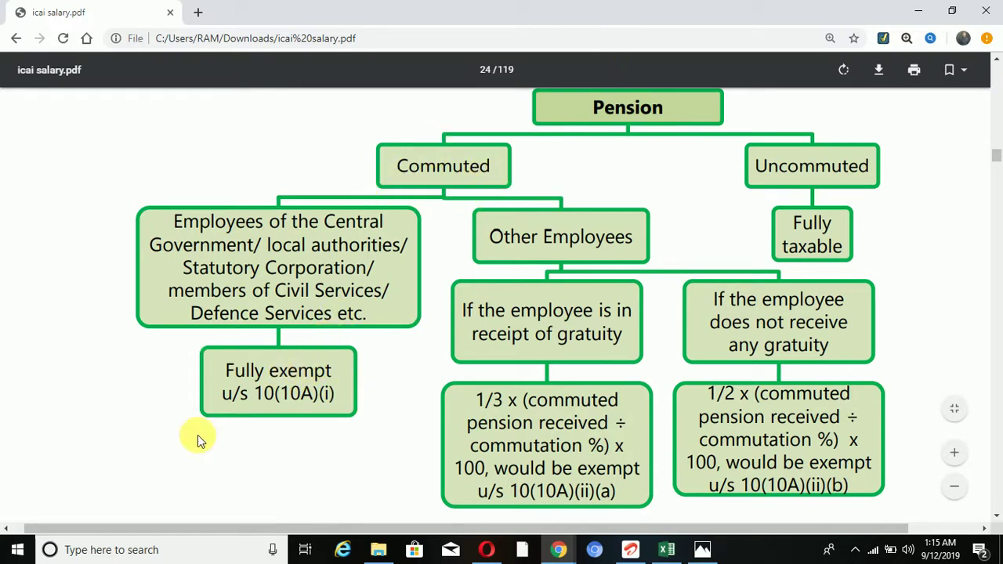
key(alt+Tab)
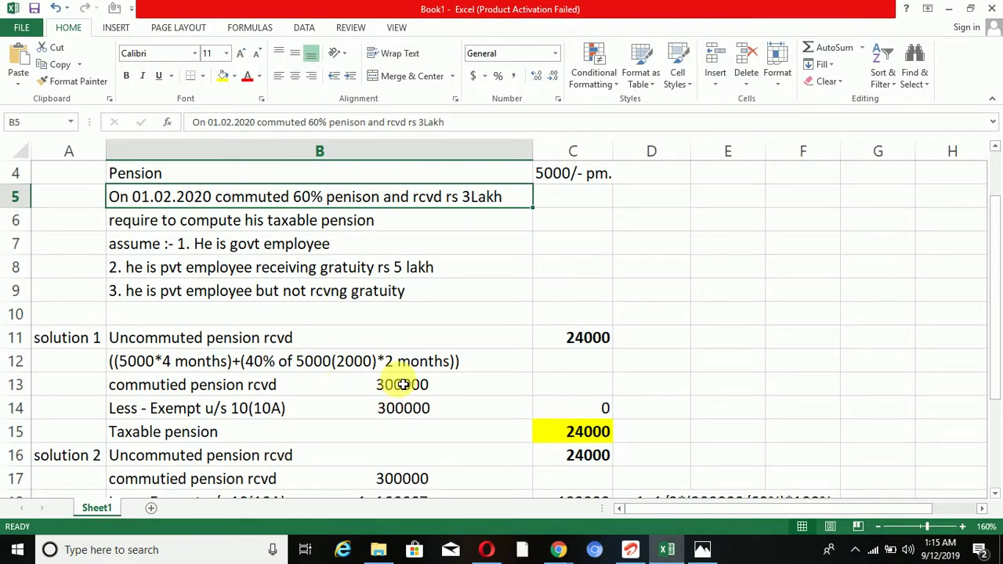
click(402, 384)
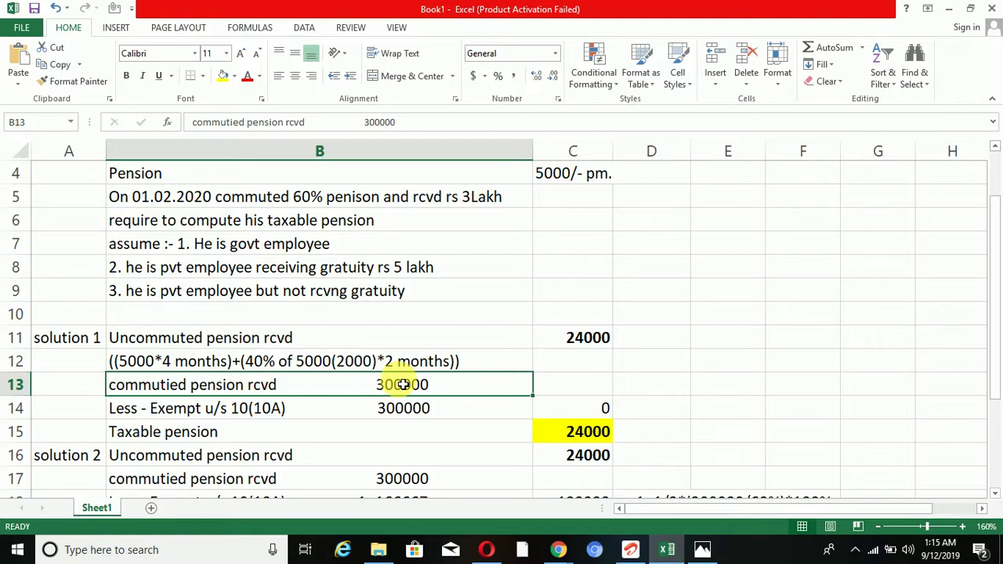
click(569, 337)
key(alt+Tab)
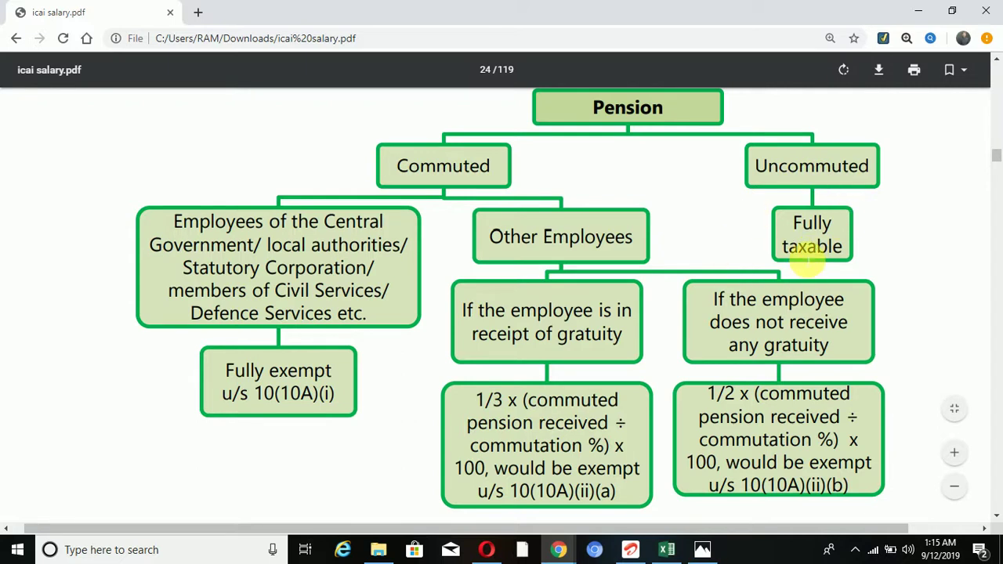
key(alt+Tab)
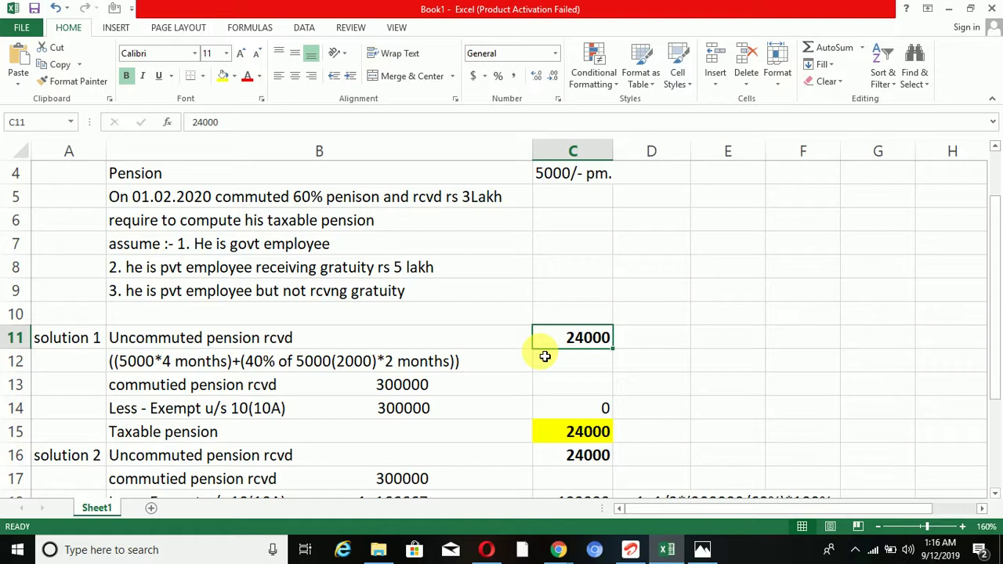
Step: Examine solution 2's uncommuted and commuted pension amounts against the solution 1 working, the problem data and the private-employee gratuity assumptions
scroll(369, 348, down, 2)
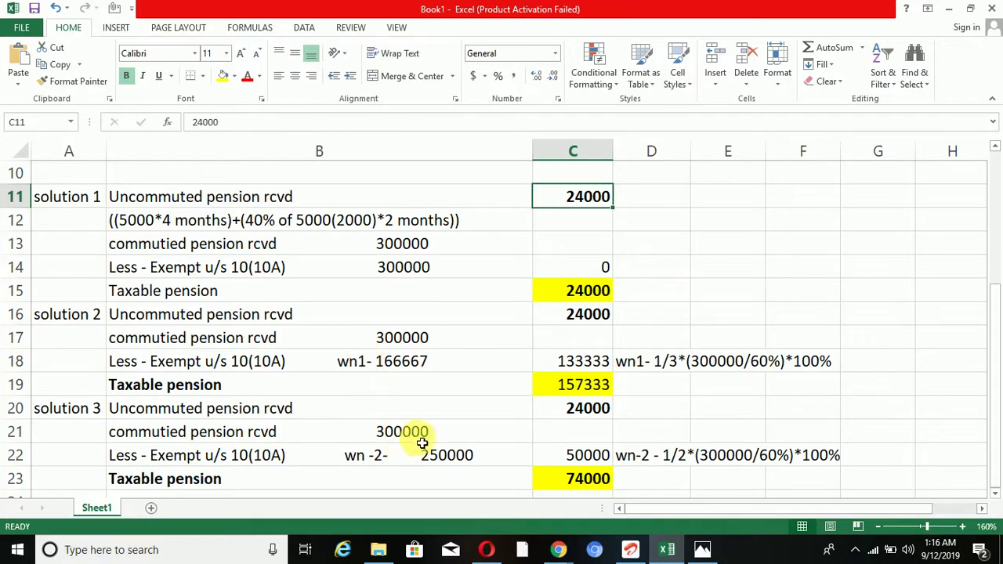
scroll(417, 435, up, 1)
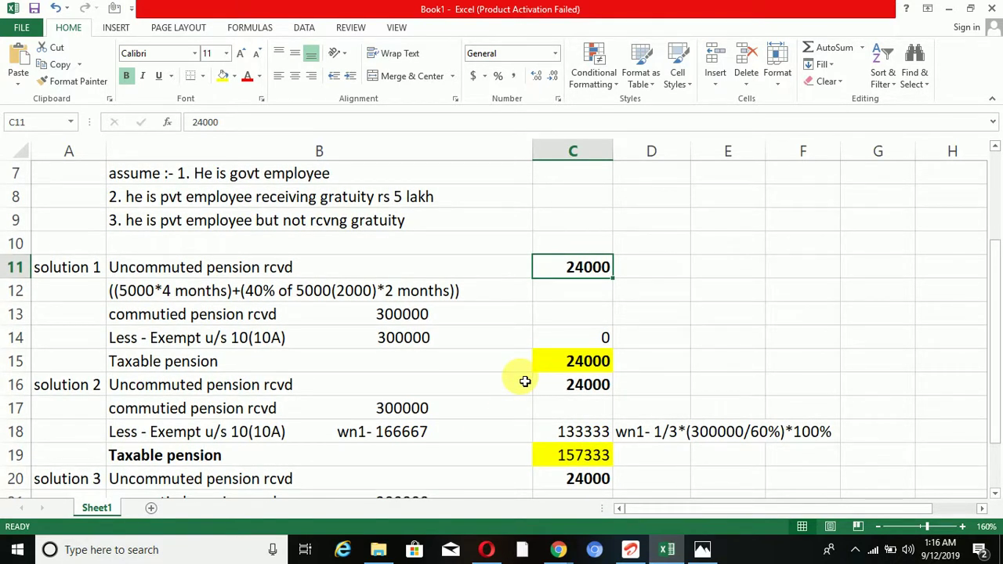
click(603, 388)
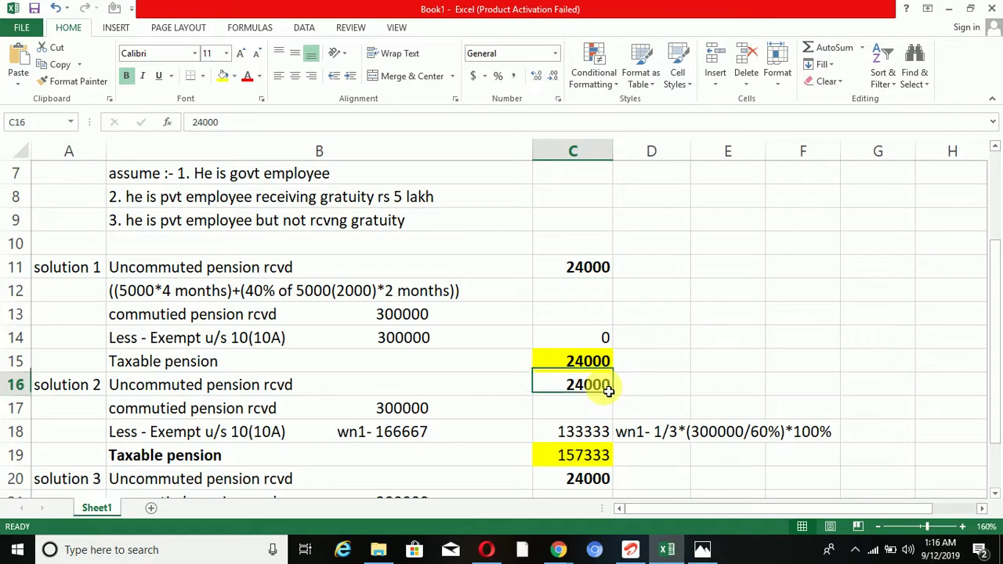
click(243, 297)
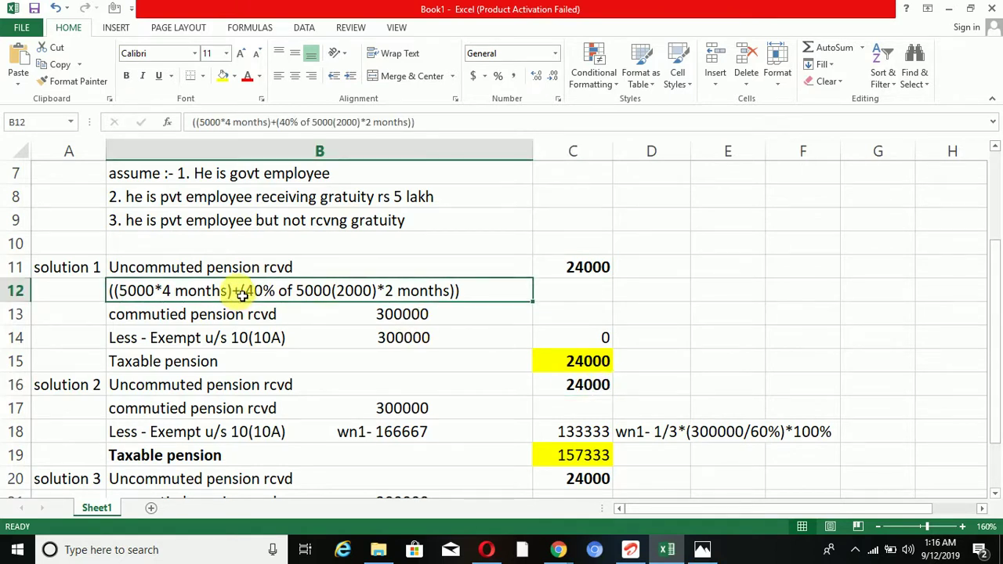
click(568, 390)
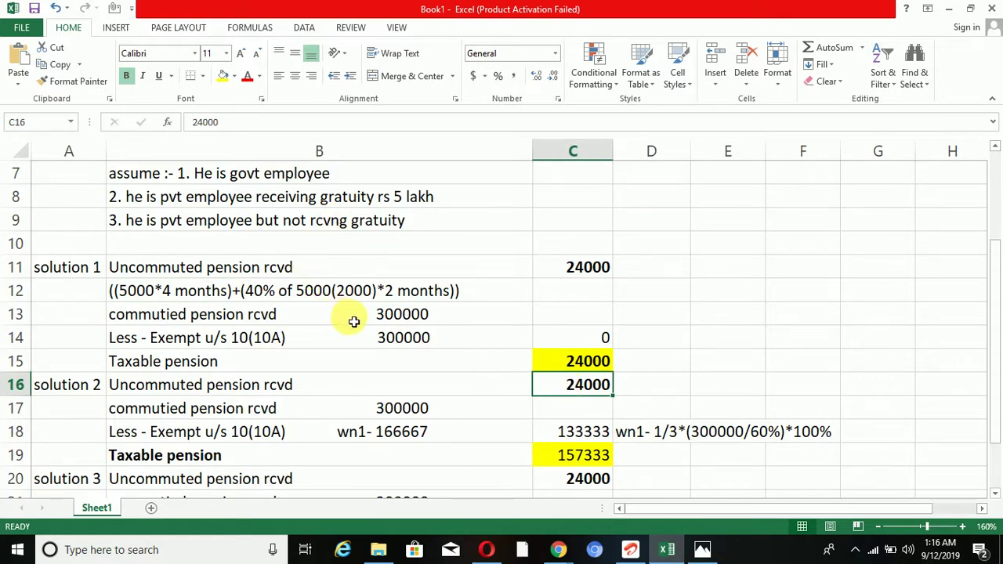
click(370, 415)
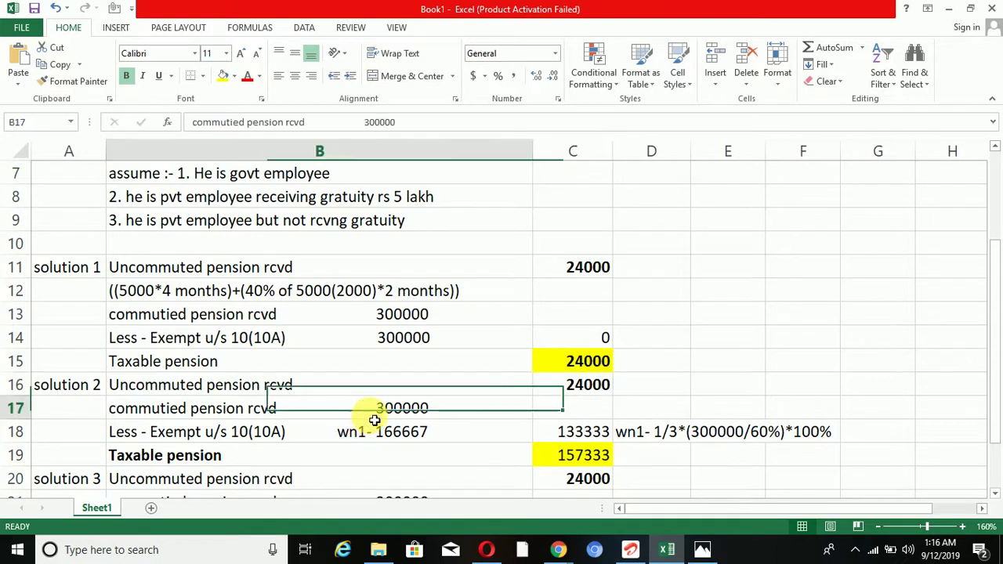
scroll(450, 422, up, 2)
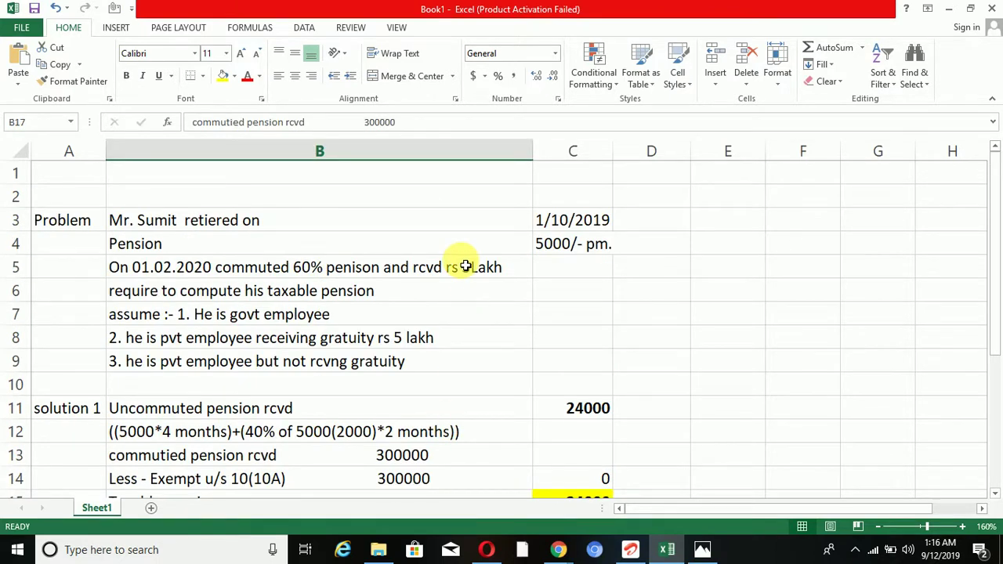
scroll(455, 315, down, 2)
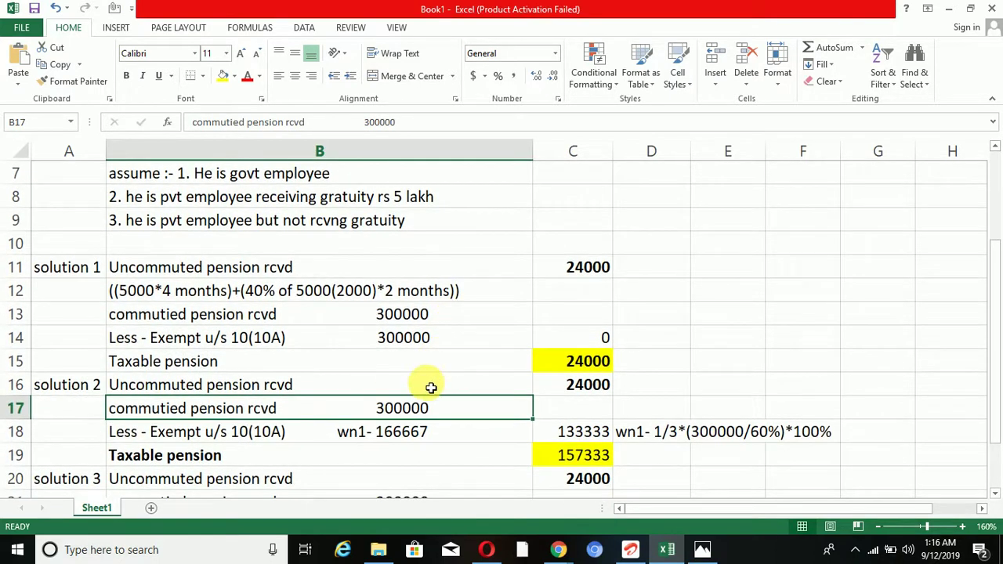
click(360, 204)
click(352, 224)
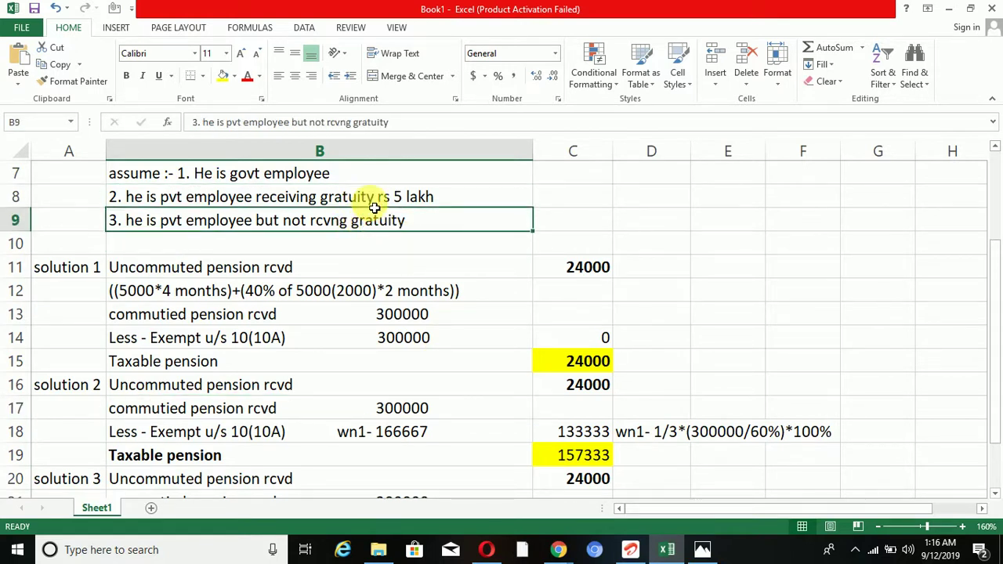
click(375, 205)
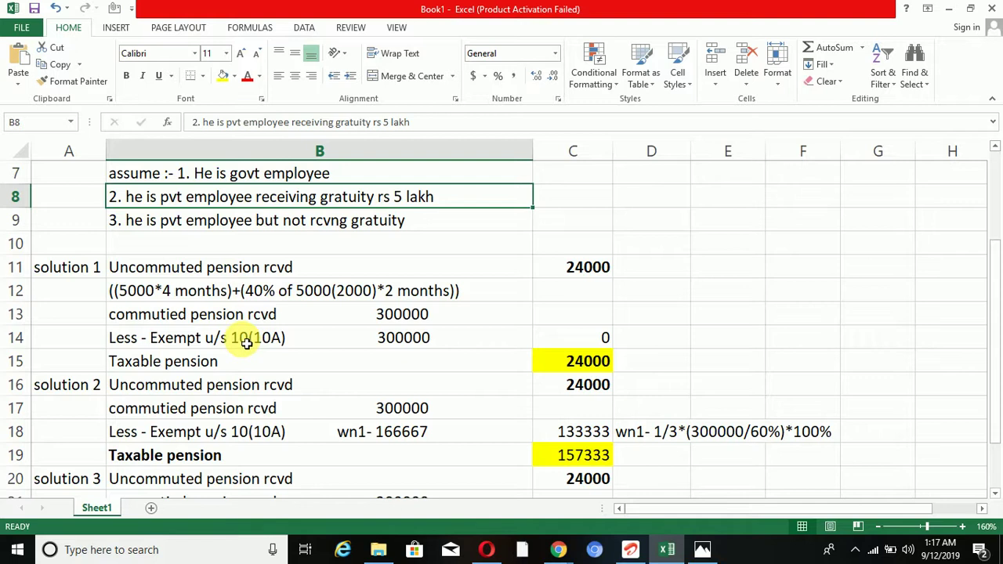
Step: Compare solution 2's section 10(10A) exemption and working note wn1 with the one-third rule in the PDF chart in Chrome
scroll(259, 339, down, 1)
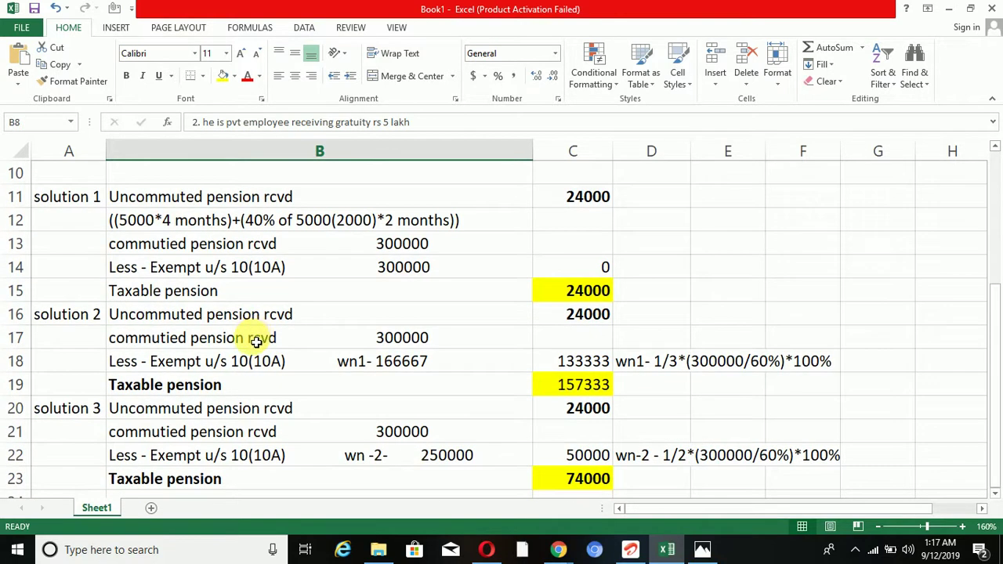
click(409, 339)
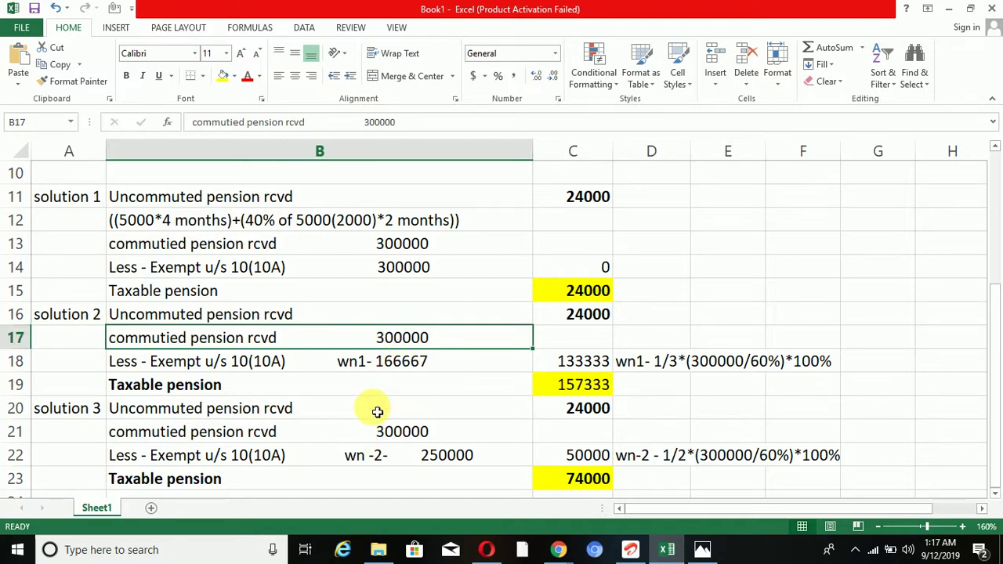
key(alt+Tab)
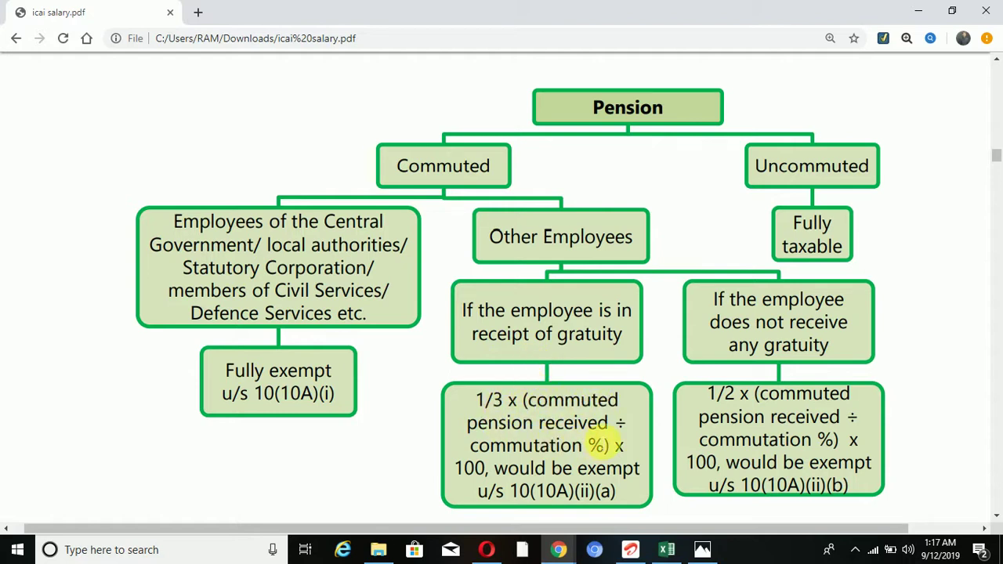
key(alt+Tab)
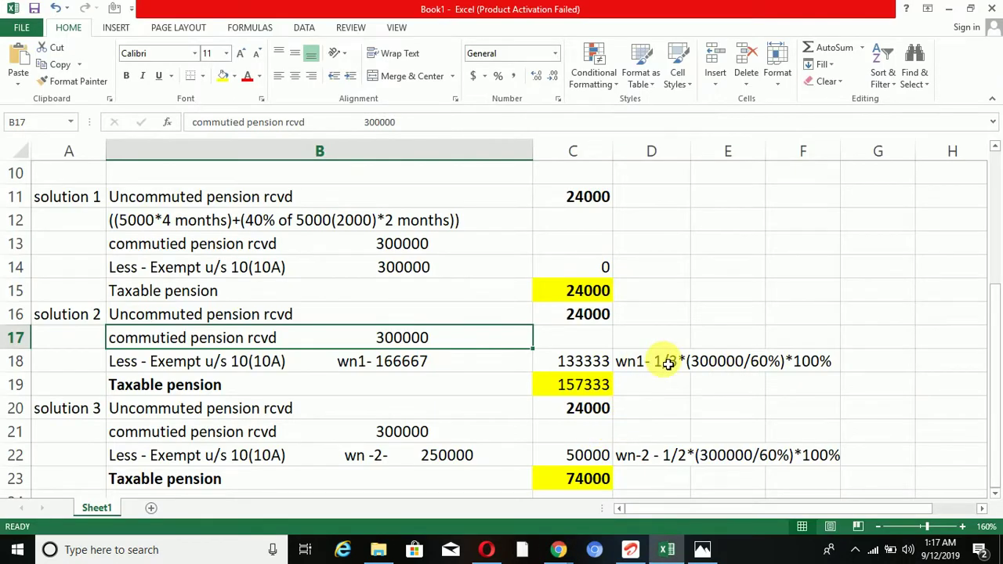
click(388, 364)
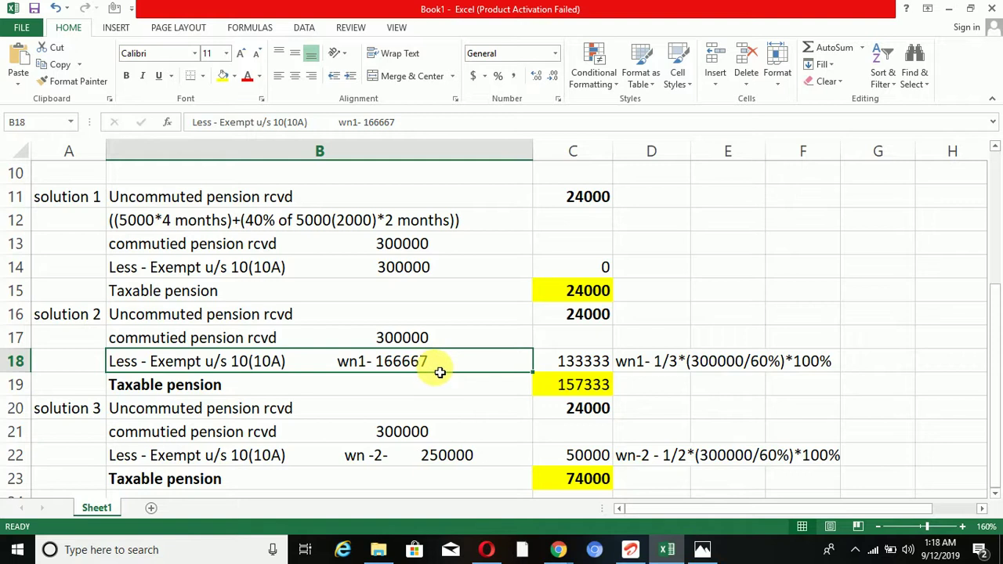
Step: Match the terms of the wn1 formula in D18 with the one-third formula in the Chrome PDF and the problem's commutation percentage
click(681, 372)
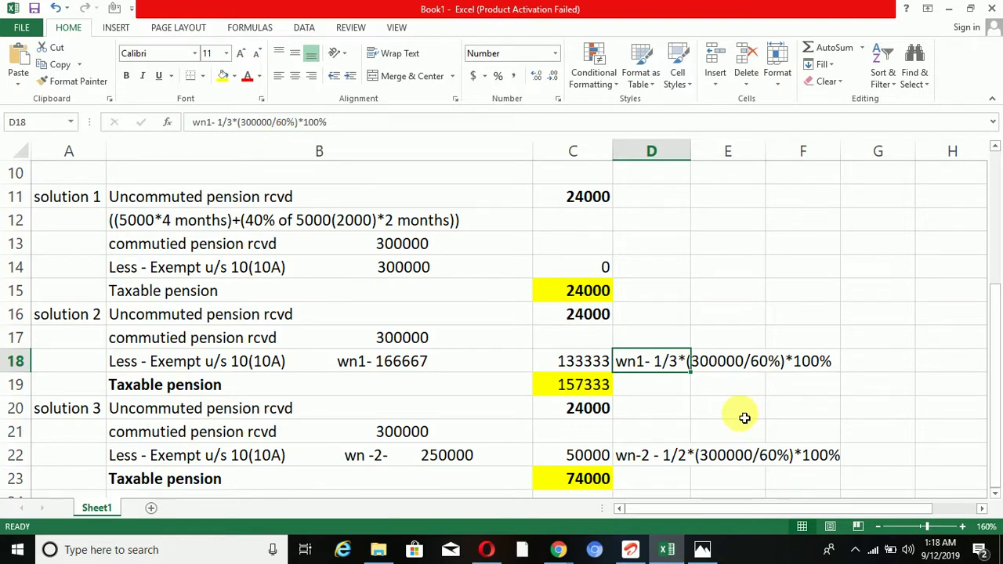
key(alt+Tab)
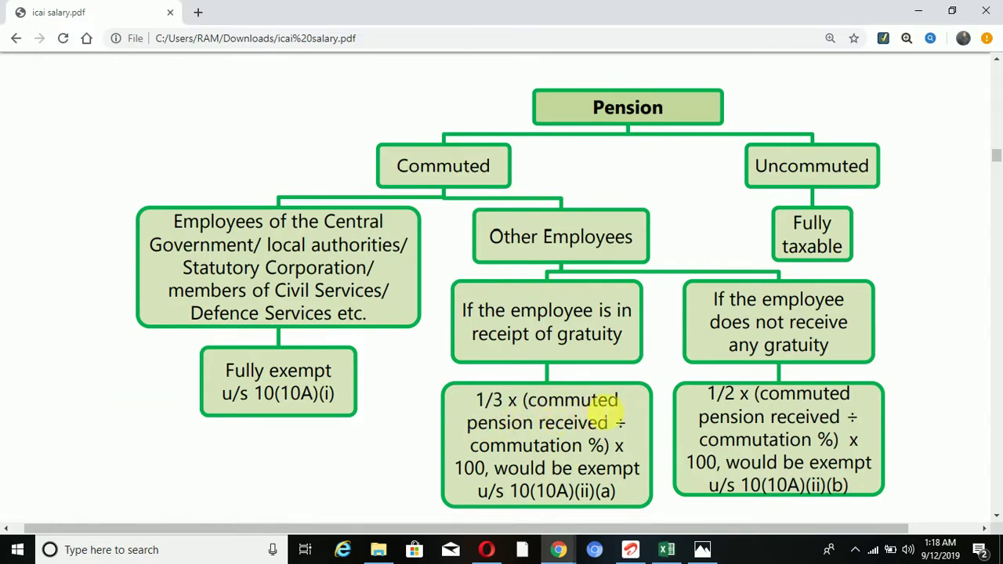
key(alt+Tab)
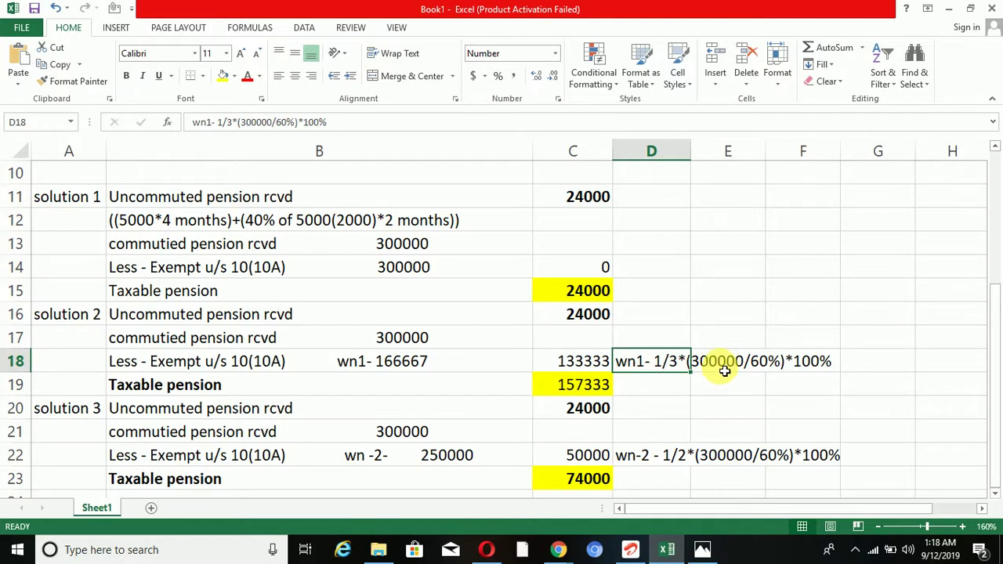
key(alt+Tab)
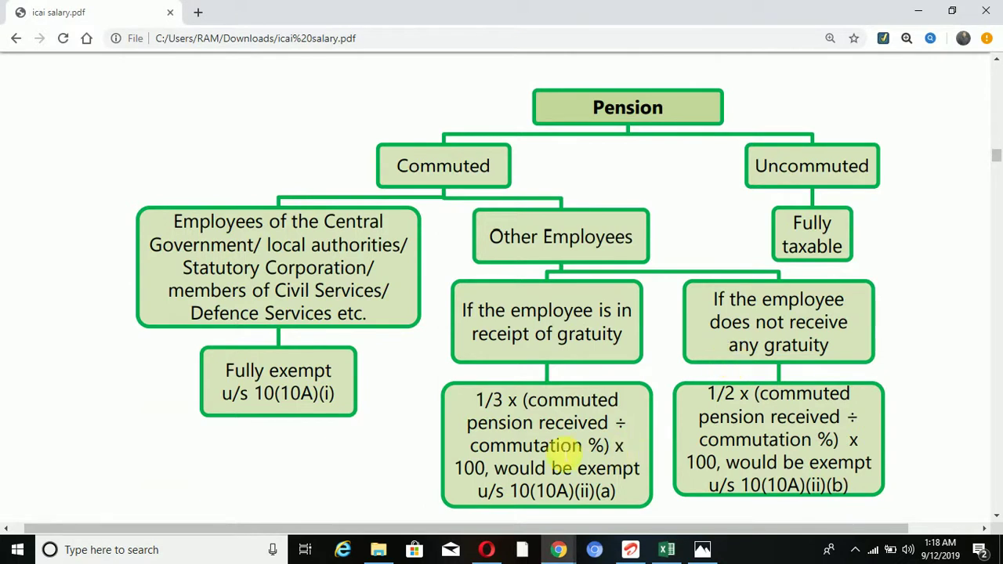
key(alt+Tab)
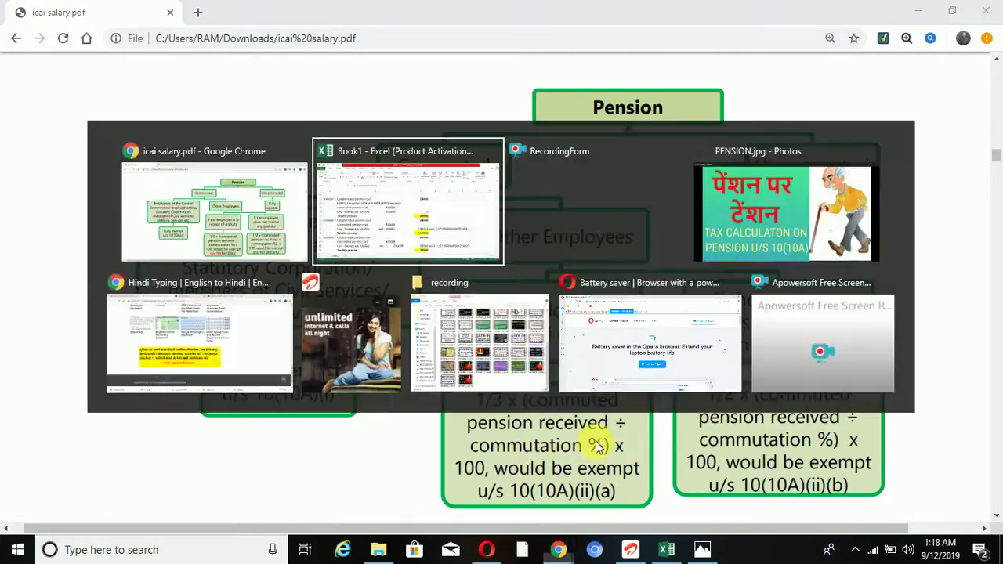
scroll(284, 266, up, 3)
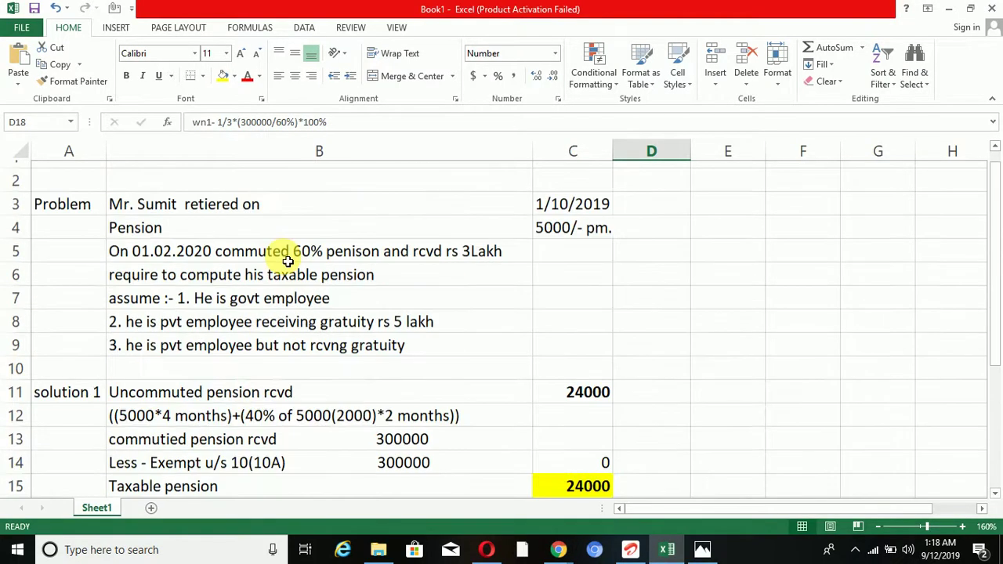
scroll(290, 287, down, 5)
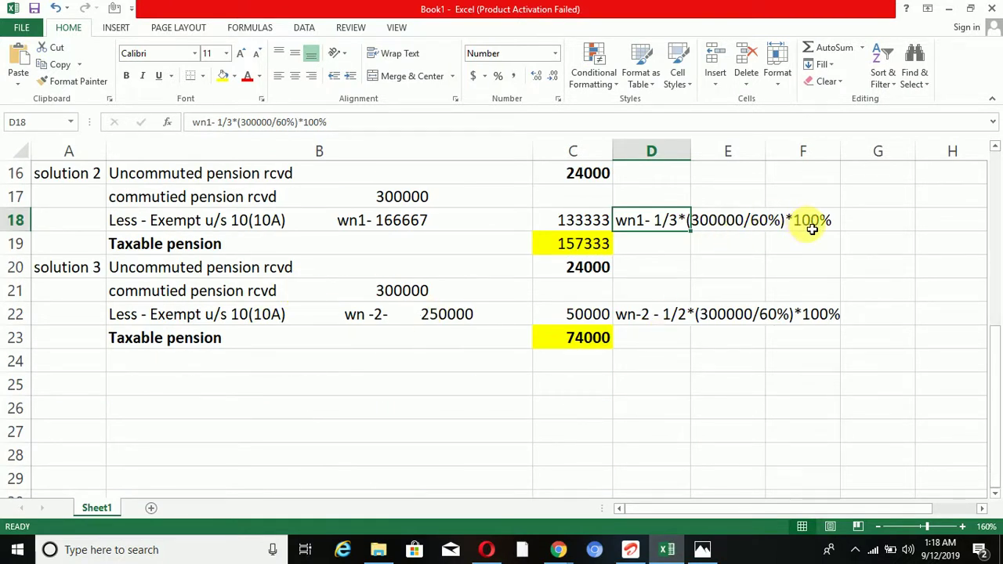
Step: Trace solution 2's taxable pension in C19 from the exempt amount in B18, the commuted pension in B17 and cells C16 and C18
click(410, 222)
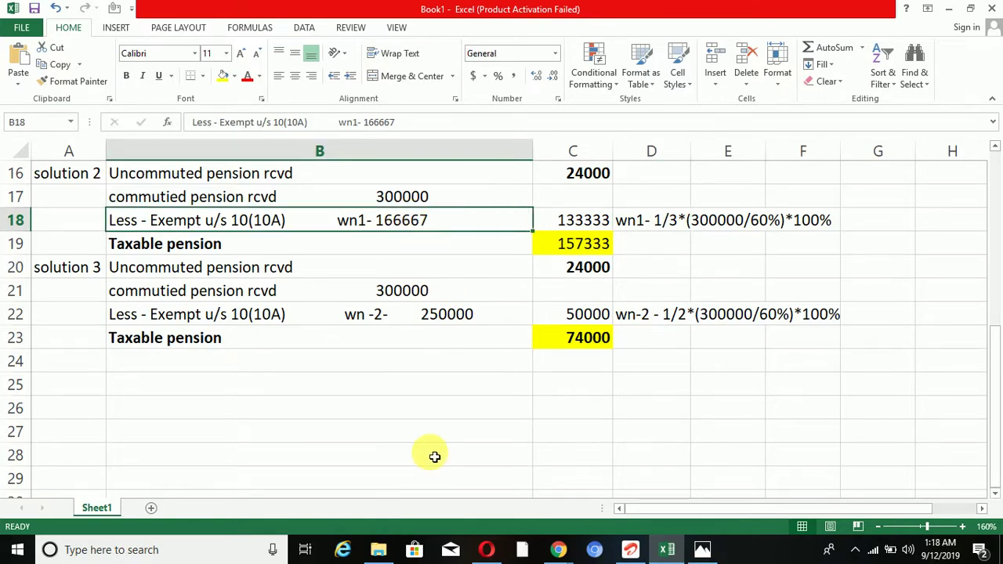
scroll(435, 457, up, 1)
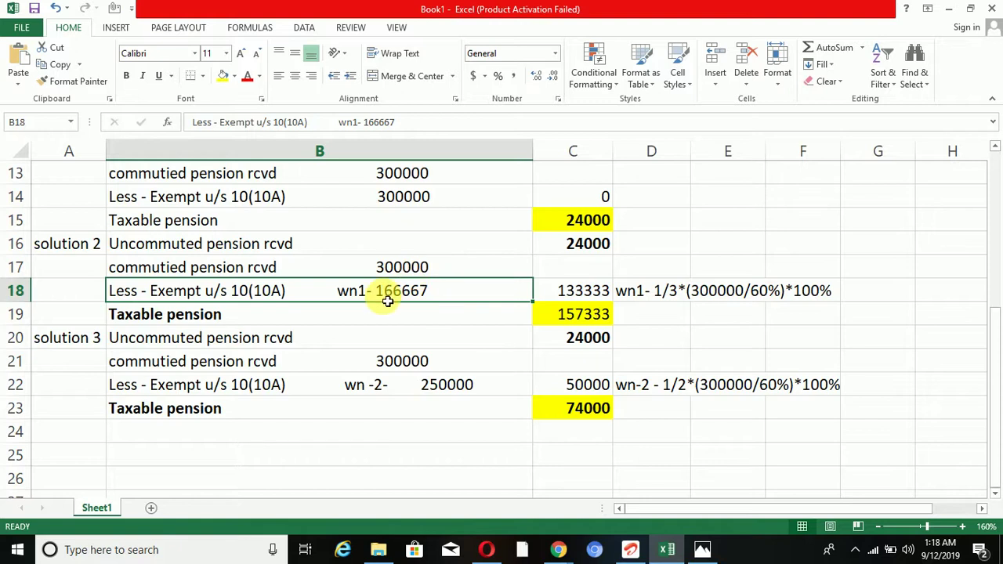
click(416, 268)
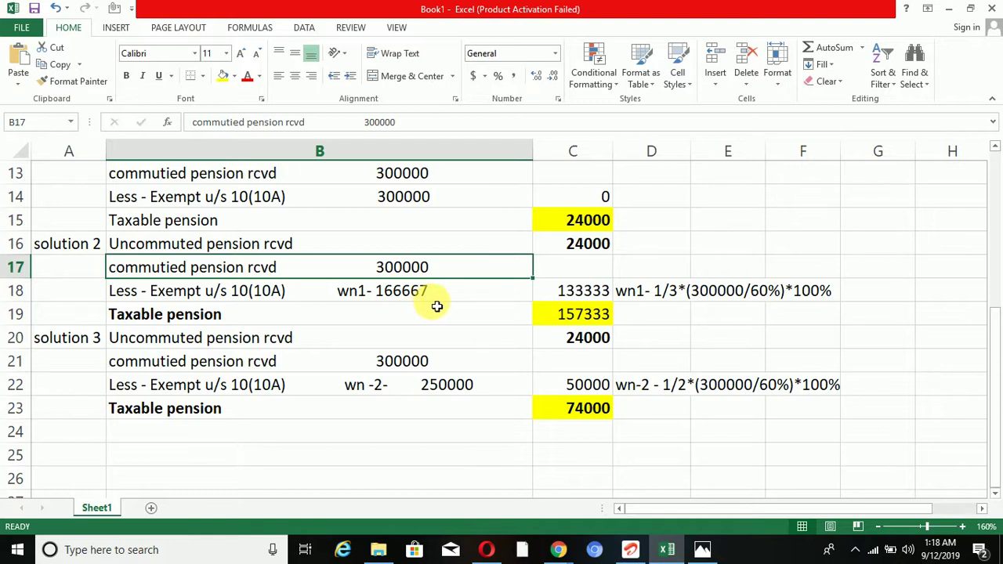
click(597, 291)
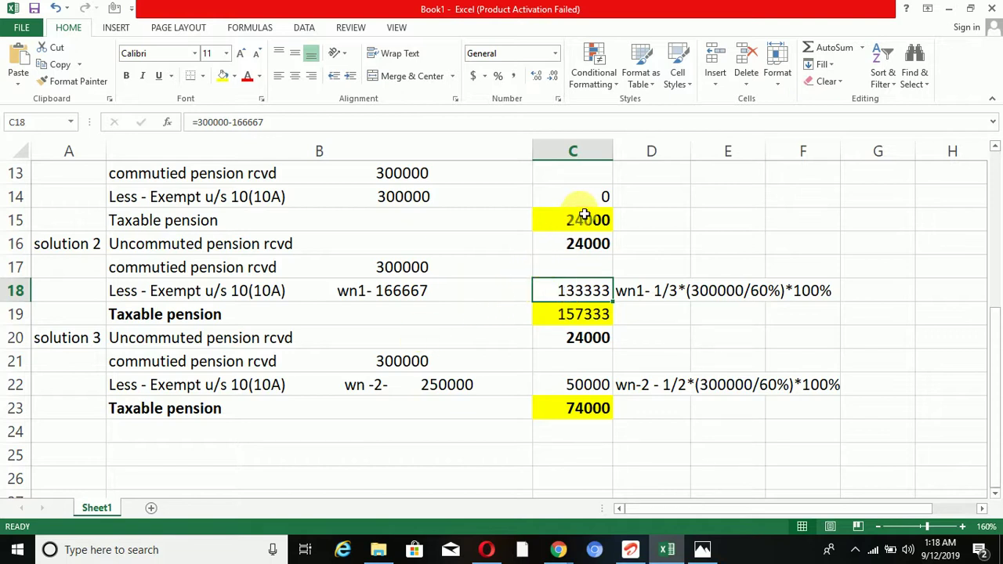
click(562, 316)
click(583, 248)
click(571, 287)
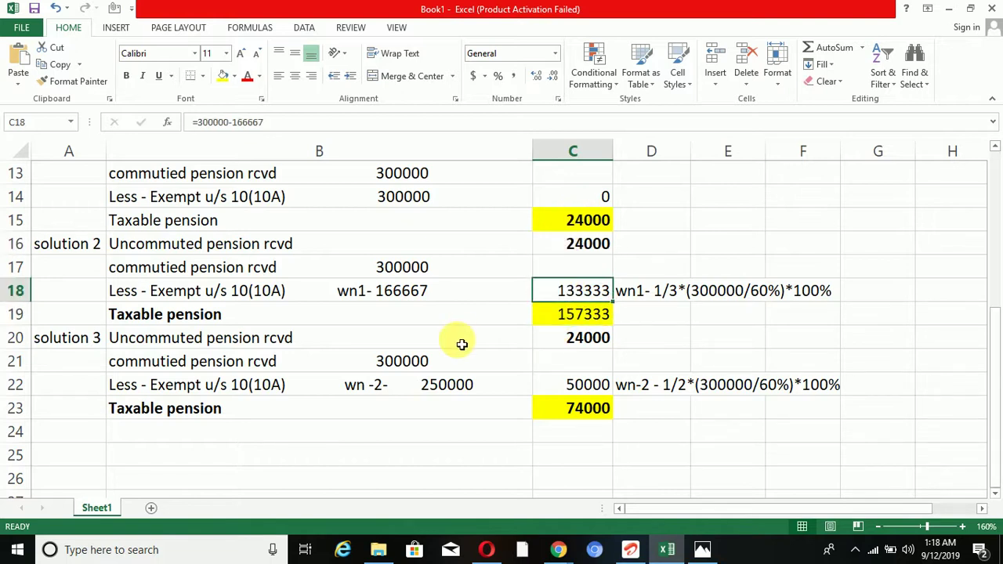
click(564, 317)
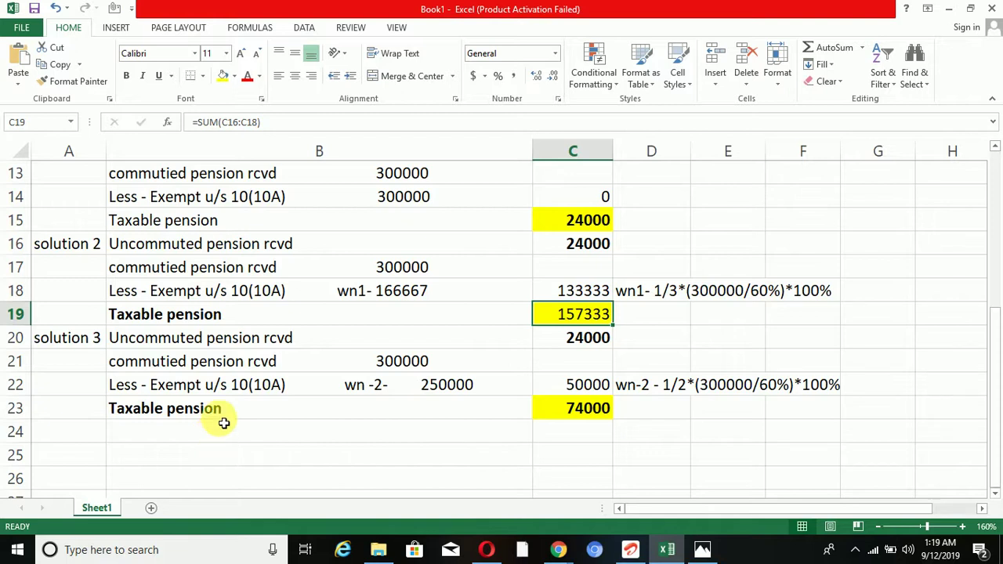
Step: Check solution 3's uncommuted pension in C20 against the solution 1 working and the no-gratuity assumption in the problem
click(602, 345)
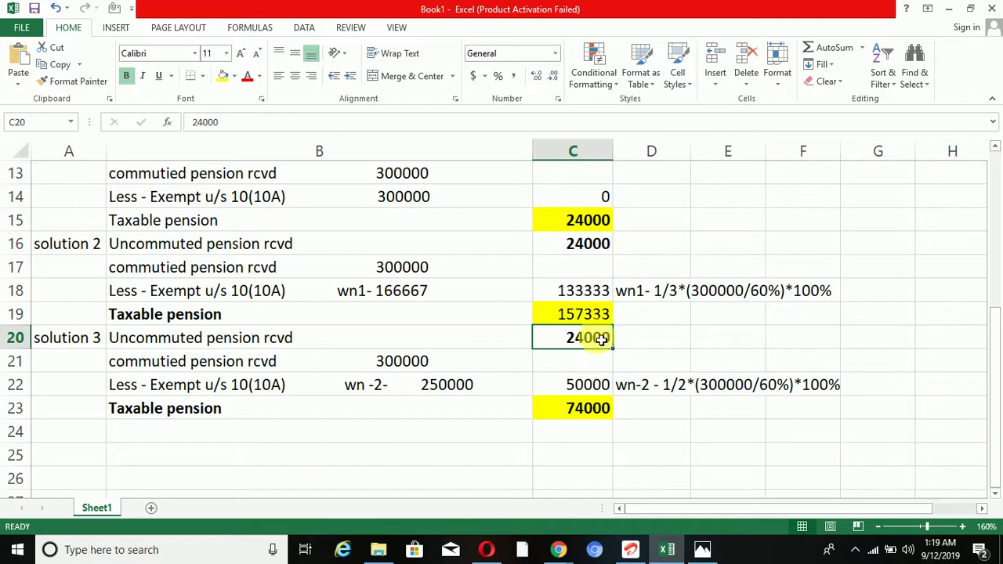
scroll(545, 397, up, 3)
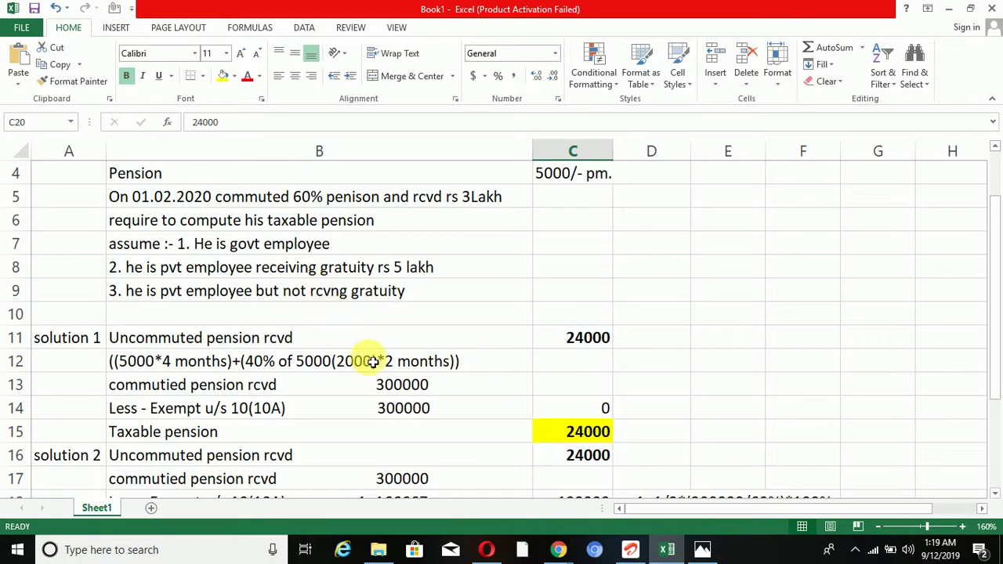
scroll(516, 379, down, 4)
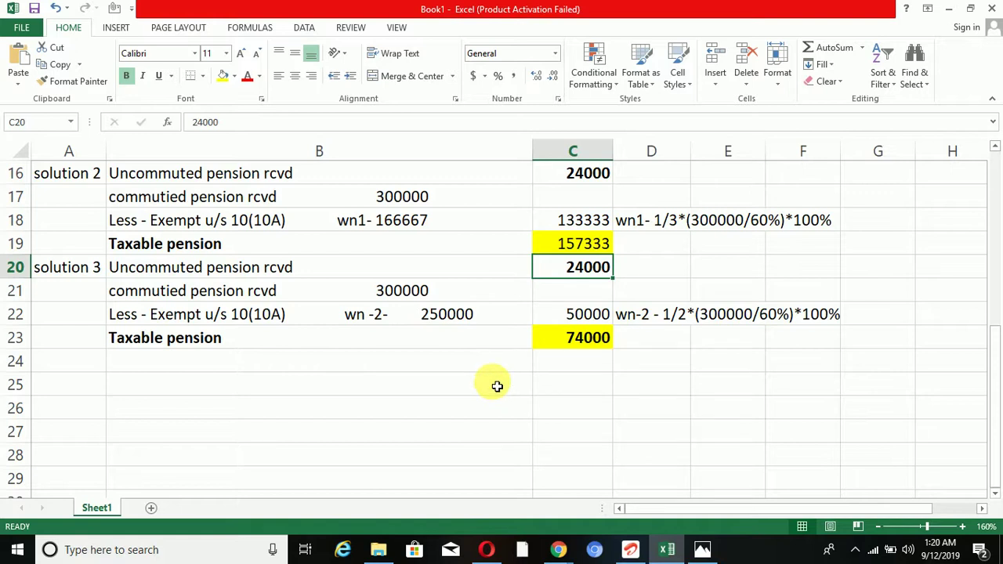
scroll(497, 386, up, 5)
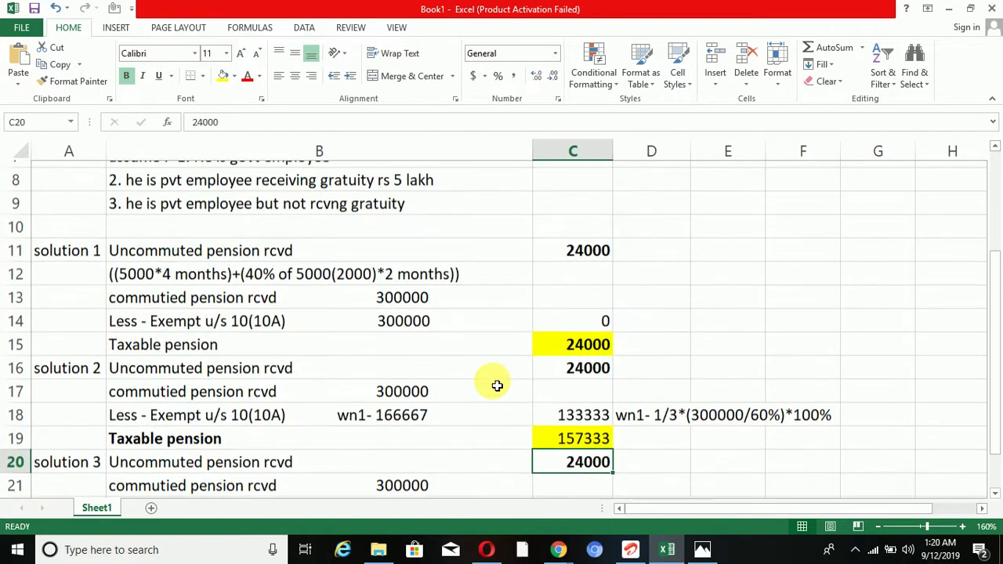
scroll(497, 385, down, 5)
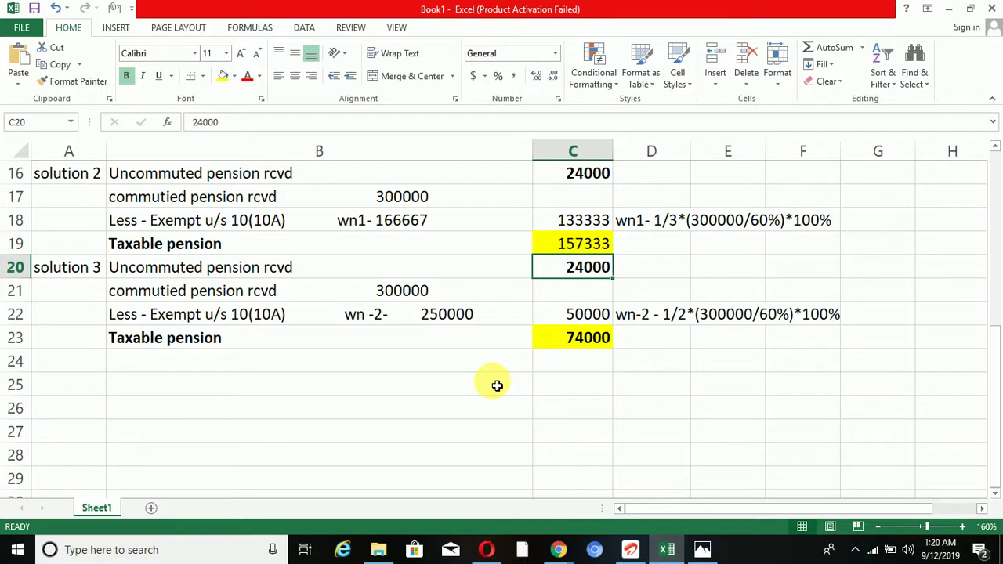
key(super+Tab)
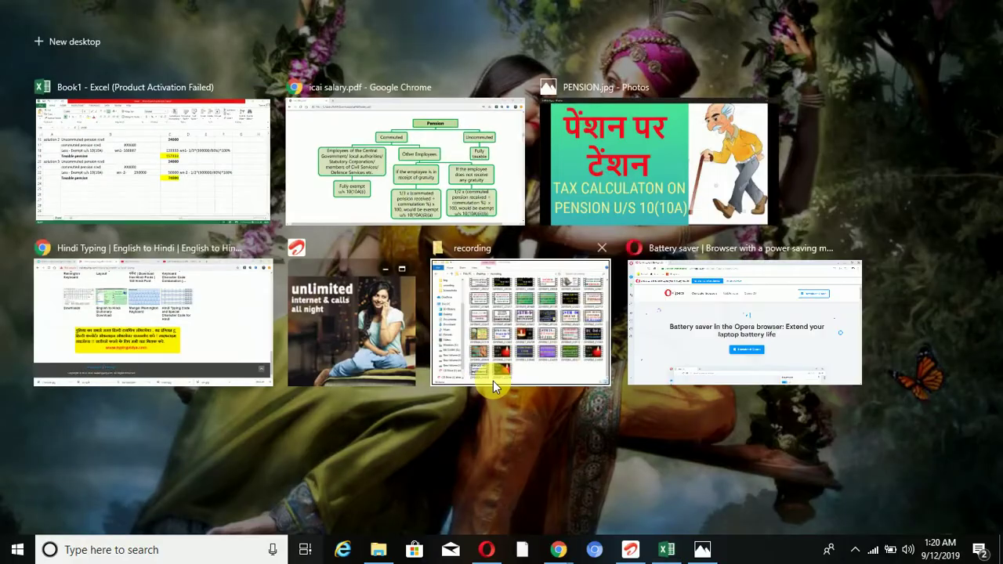
key(Escape)
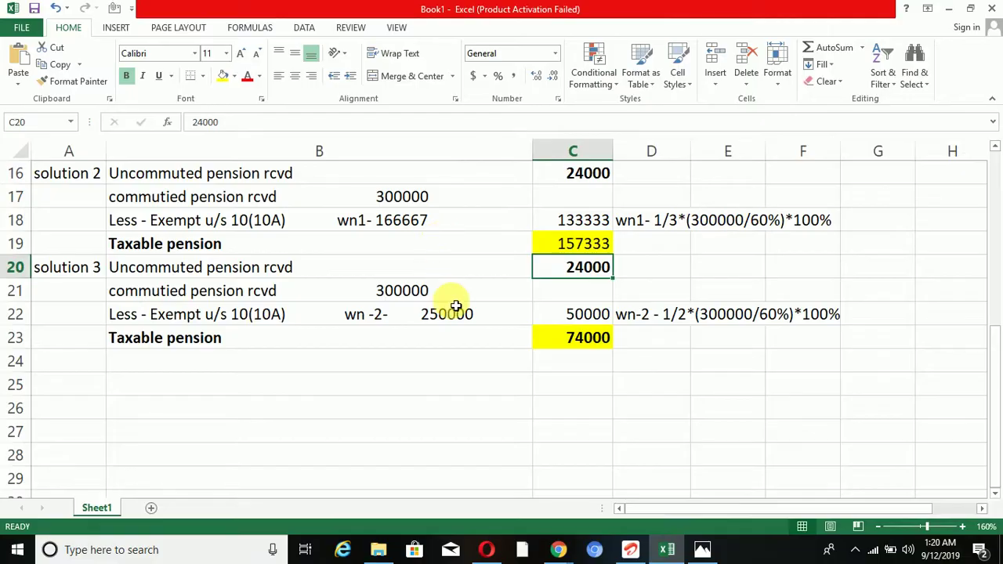
Step: Compare solution 3's exemption in B22 and working note wn-2 in D22 with the one-half rule in the PDF chart in Chrome
key(alt+Tab)
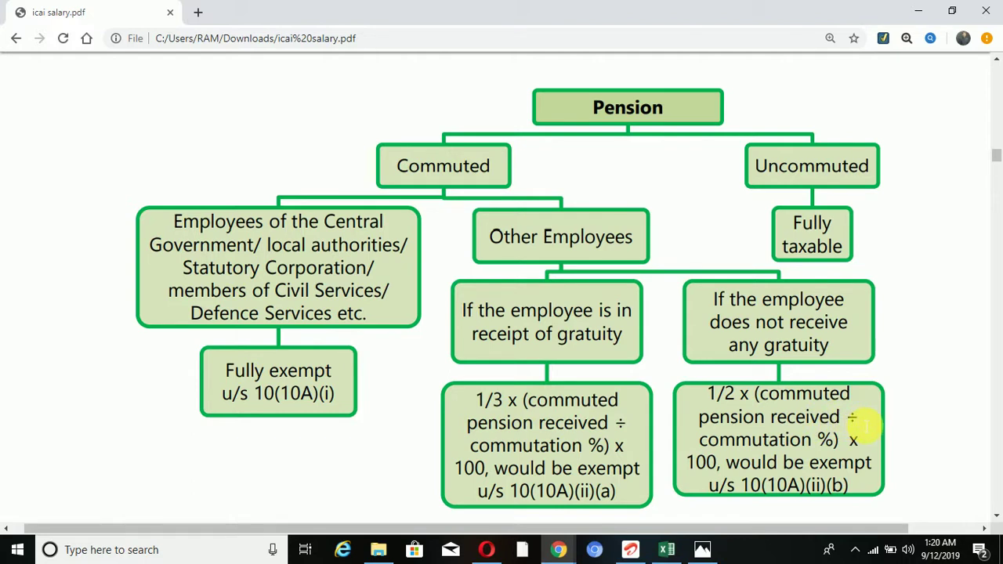
key(alt+Tab)
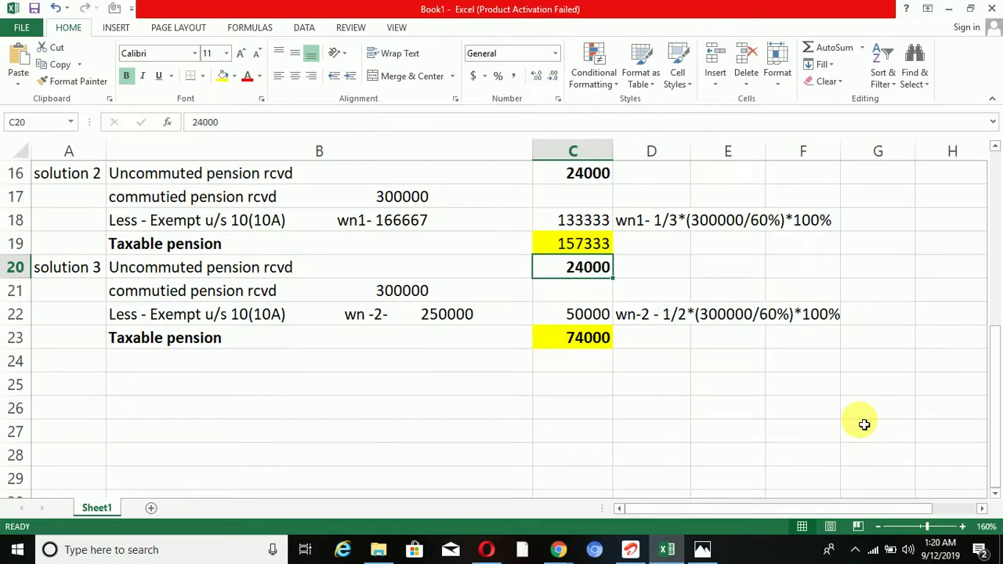
click(655, 322)
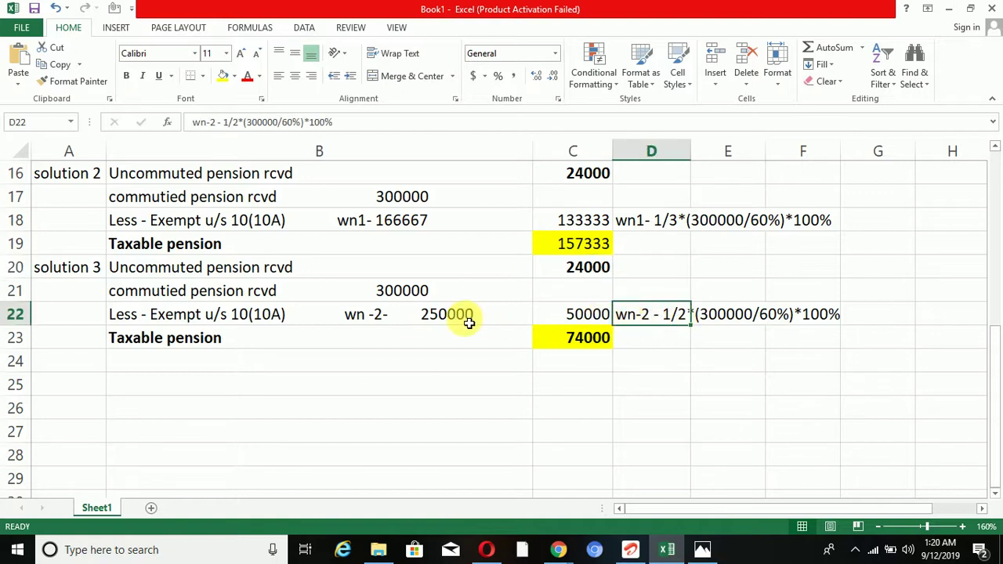
click(439, 318)
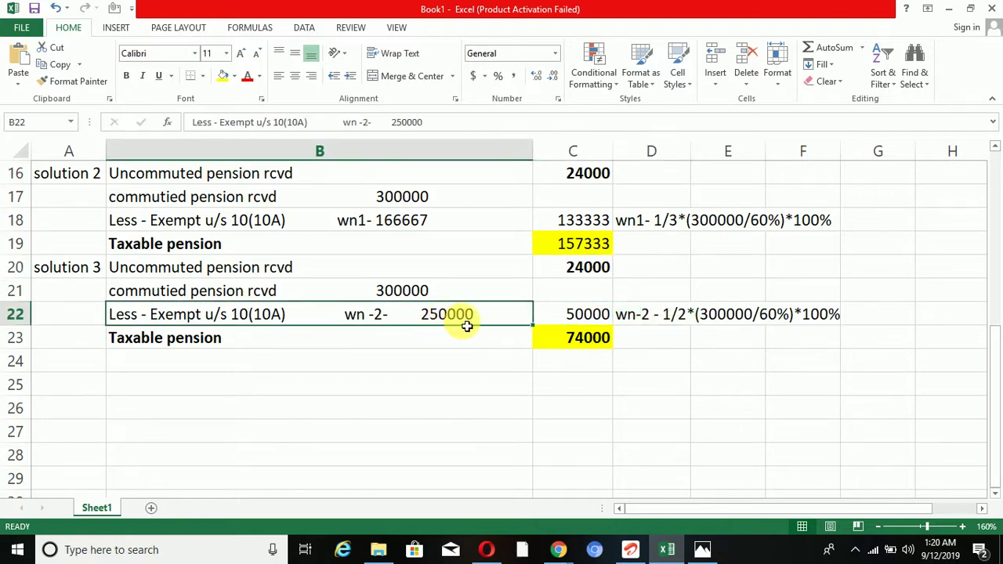
click(674, 321)
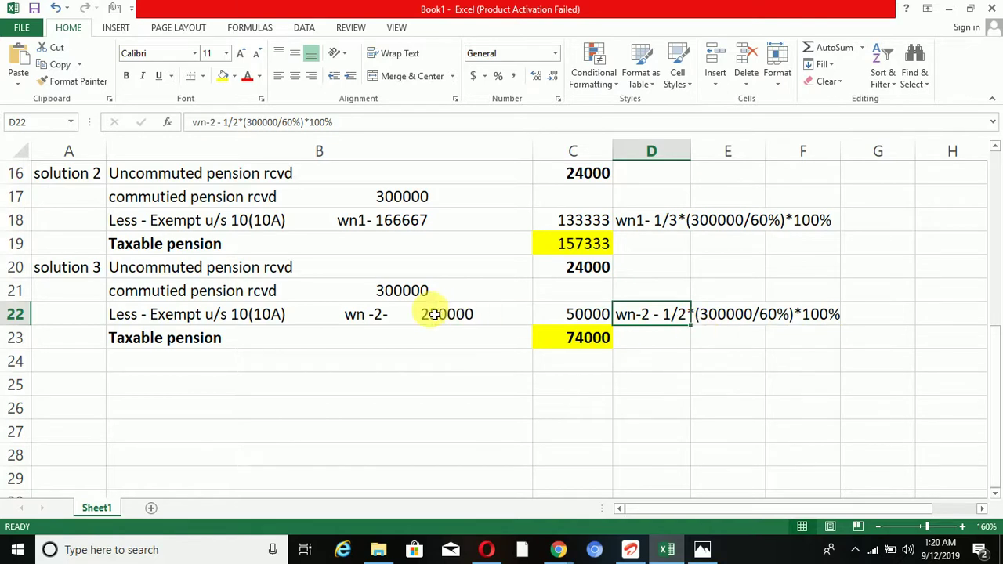
click(192, 321)
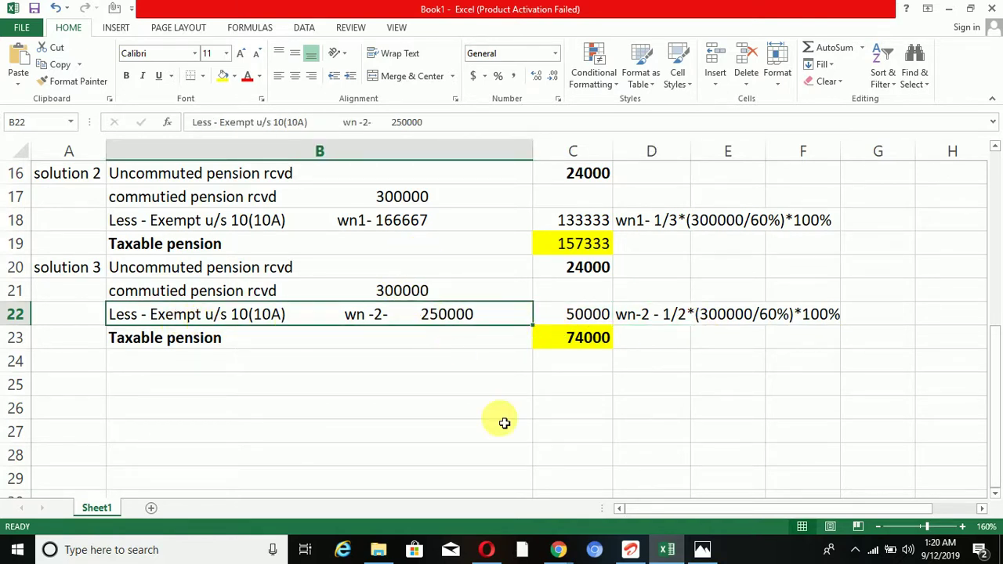
Step: Inspect how solution 3's taxable pension in C23 builds on the taxable commuted part in C22 and the uncommuted pension in C20
click(546, 319)
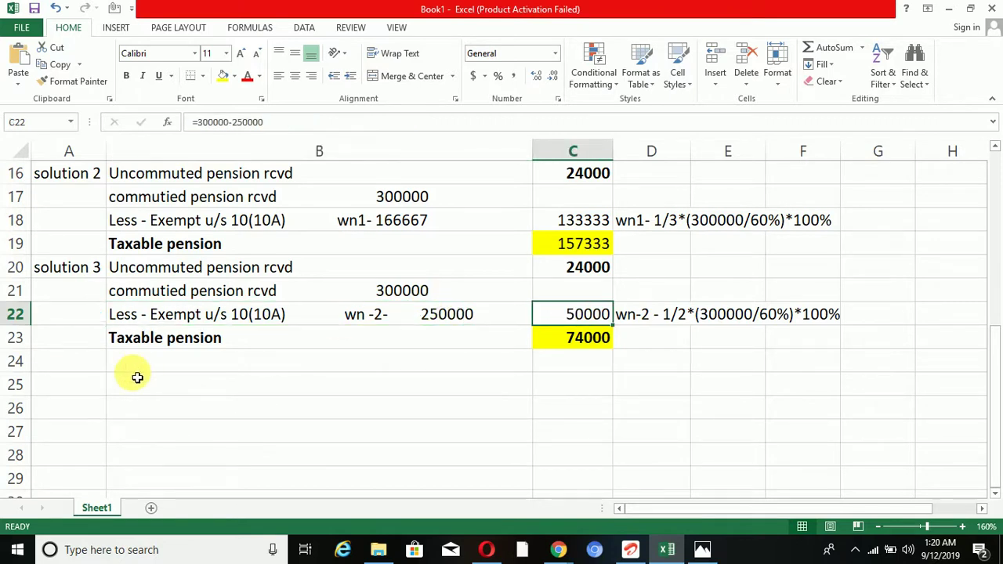
click(582, 268)
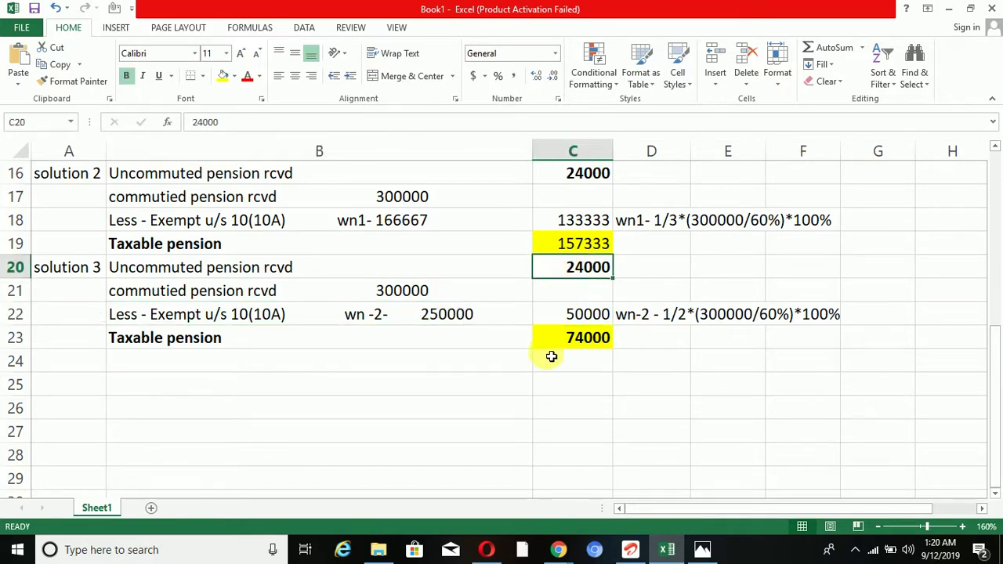
click(578, 339)
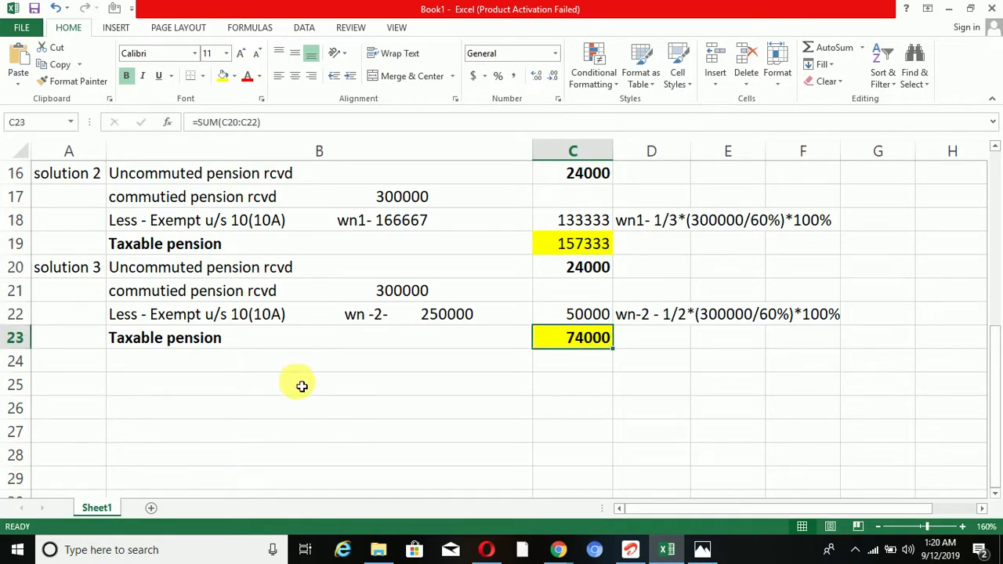
Step: Review the problem statement and the taxable pension results of all three solutions, then switch to the pension chart PDF in Chrome
scroll(300, 385, up, 5)
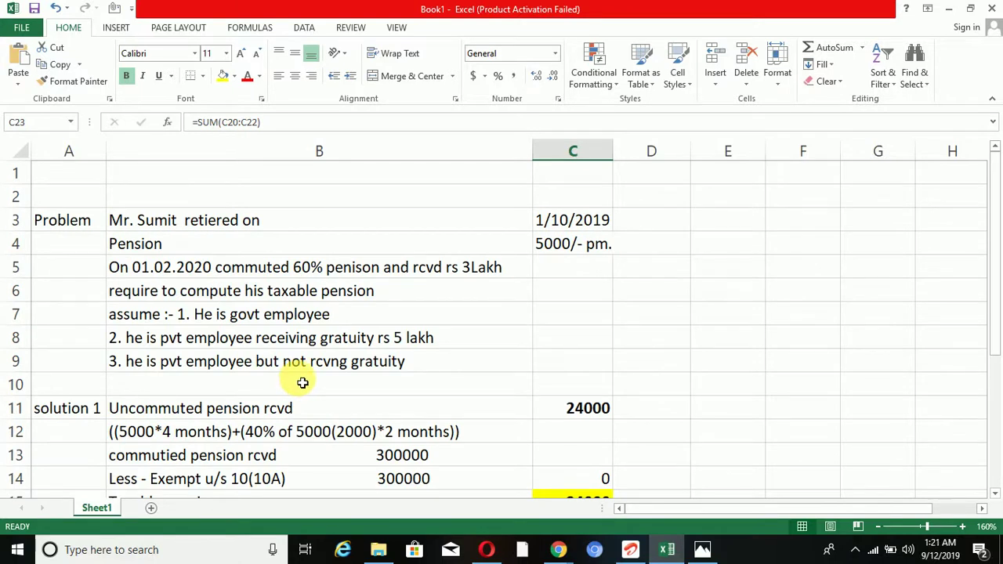
scroll(302, 382, down, 2)
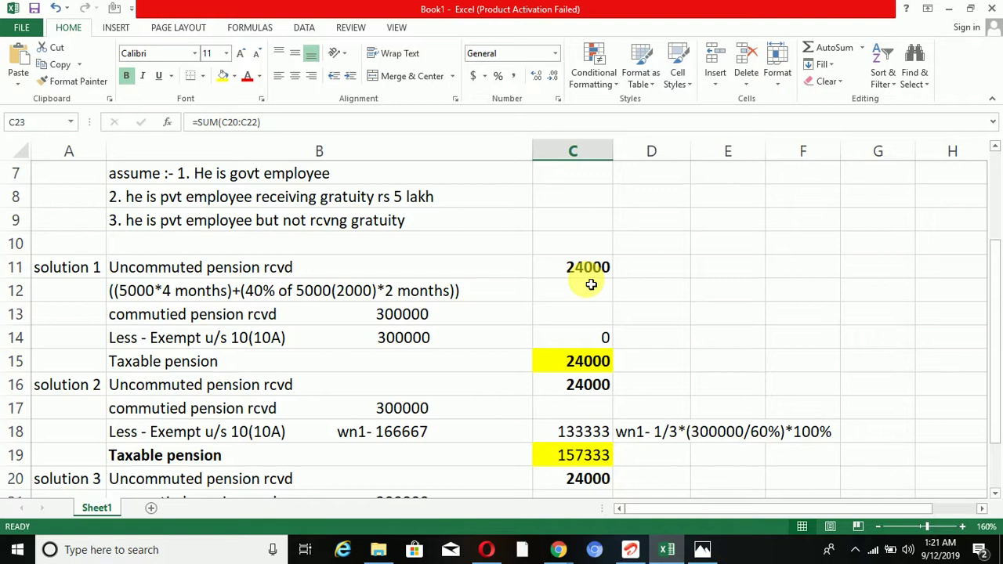
scroll(510, 299, down, 3)
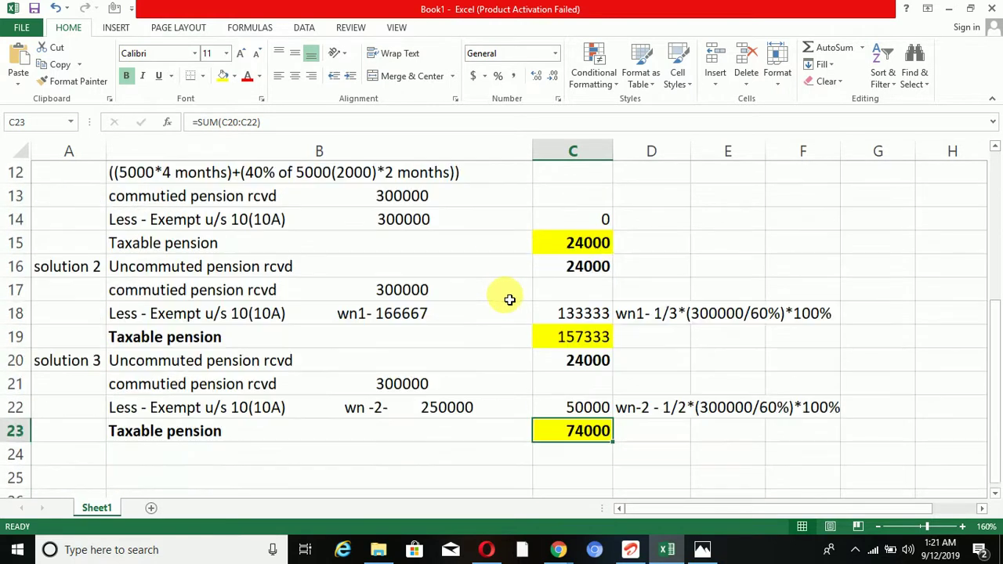
scroll(517, 317, up, 1)
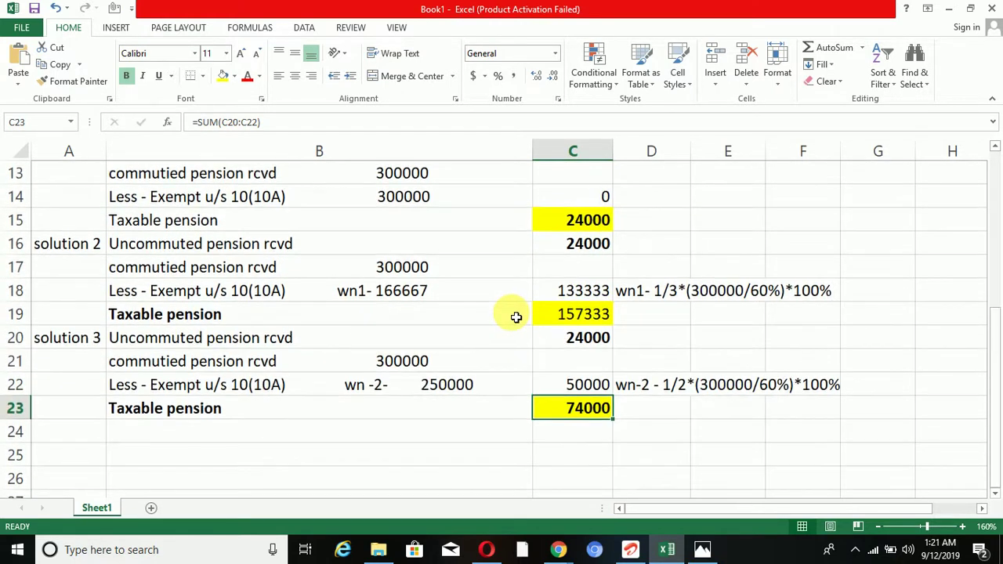
click(557, 317)
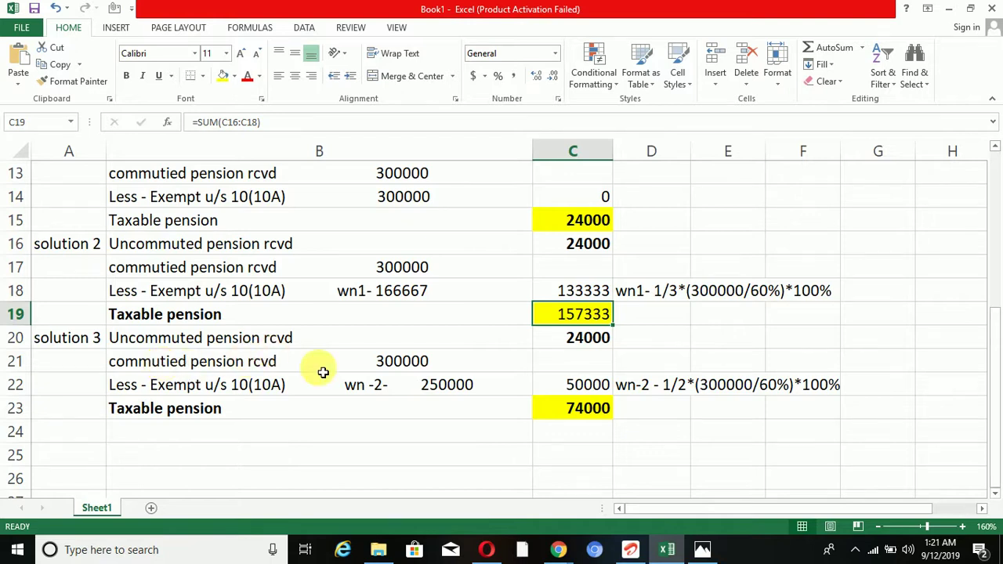
click(571, 415)
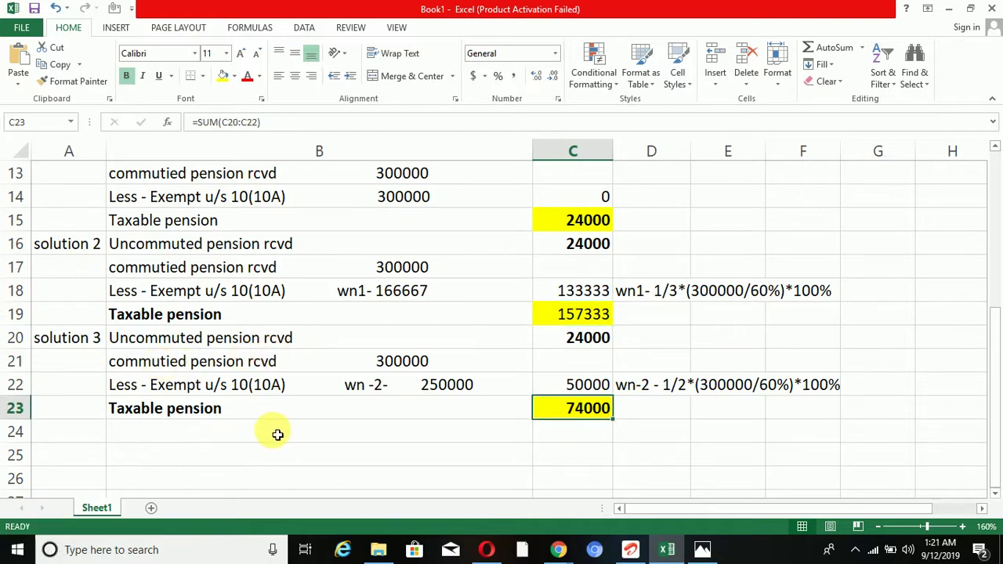
scroll(438, 384, up, 4)
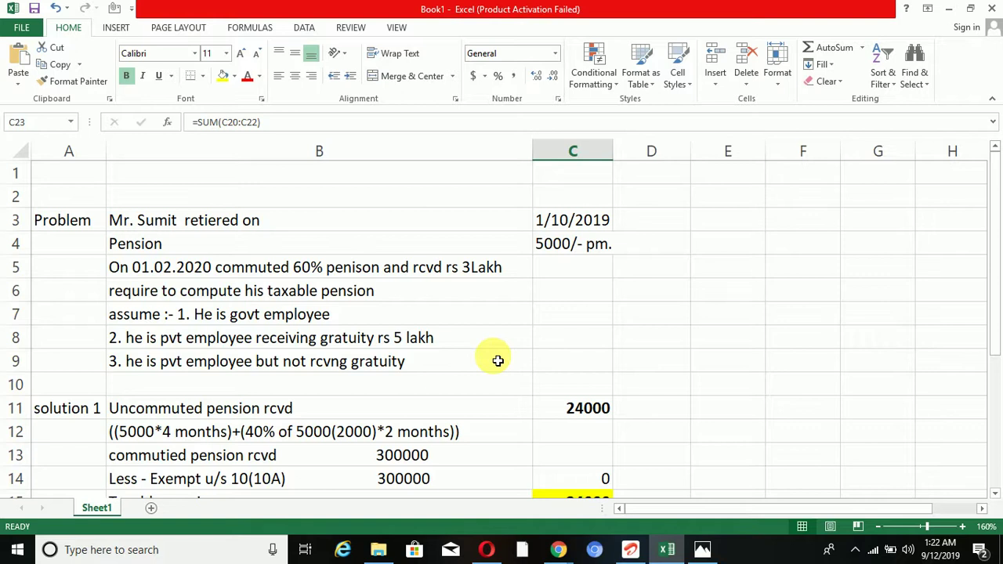
key(alt+Tab)
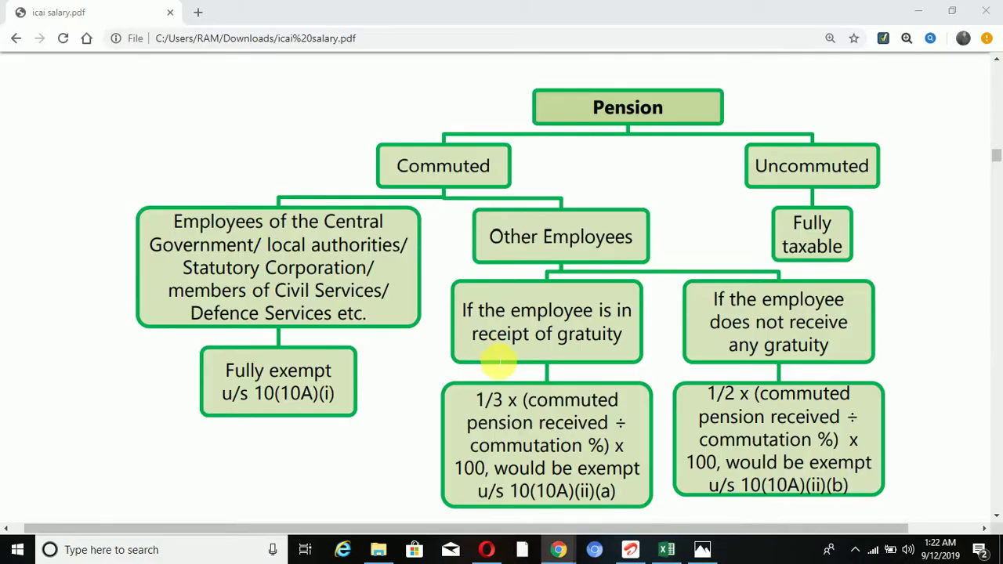